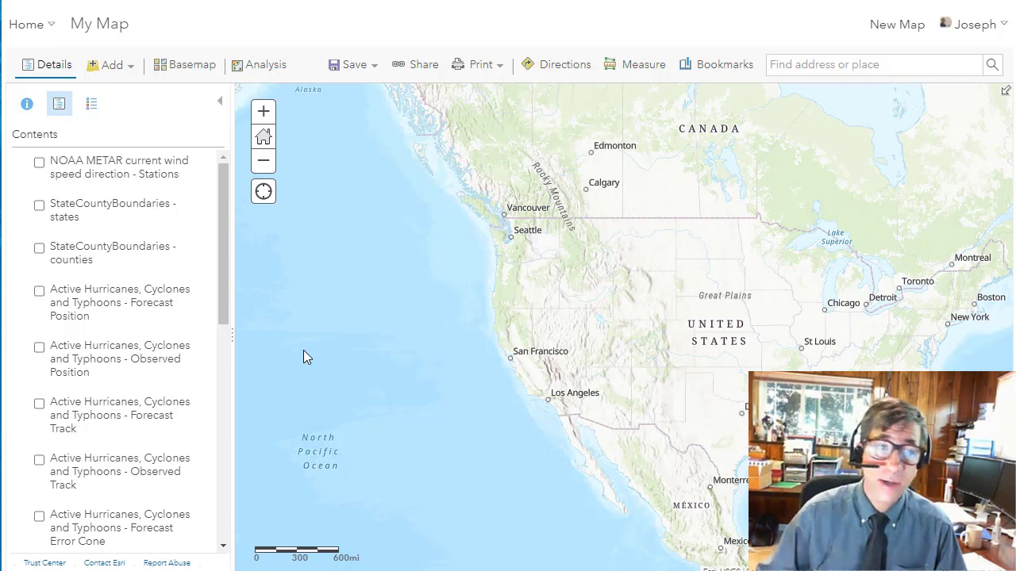
- Show the NOAA METAR current wind speed direction layer around Texas and Louisiana and check the legend for its wind speed classes
{"action": "left_click_drag", "start_coordinate": [220, 277], "coordinate": [176, 471]}
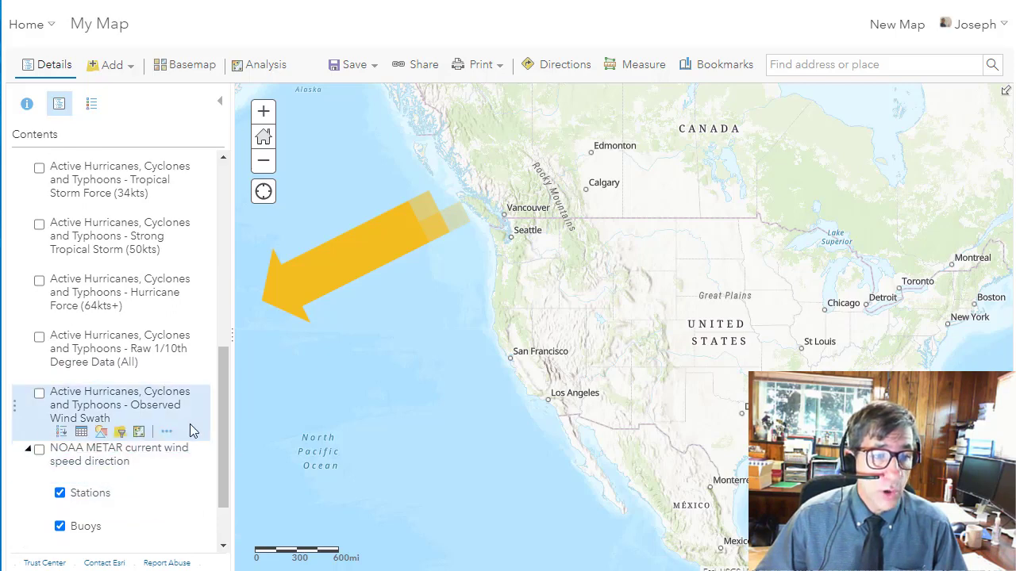
{"action": "left_click", "coordinate": [39, 450]}
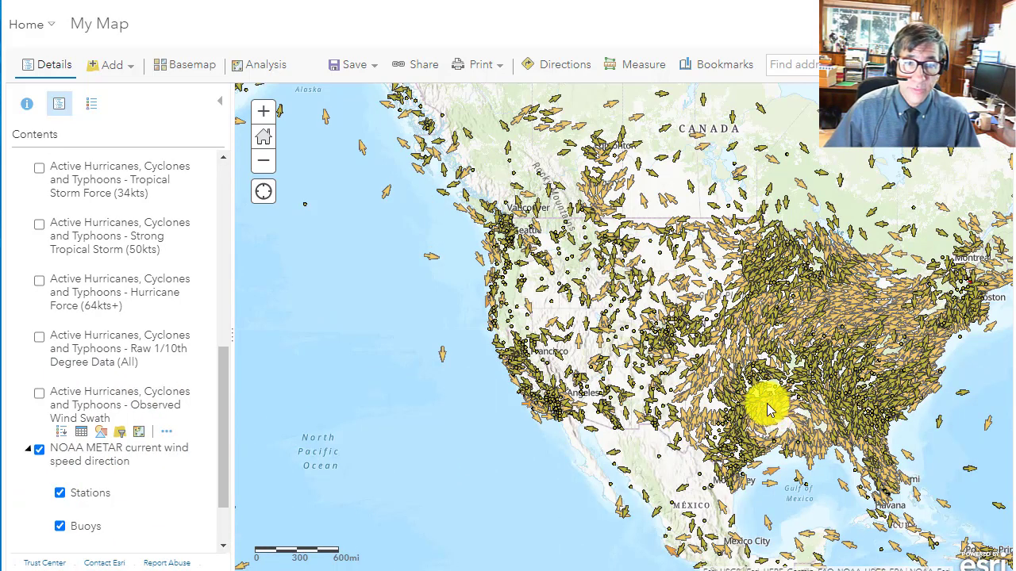
{"action": "scroll", "coordinate": [768, 409], "scroll_direction": "up", "scroll_amount": 3}
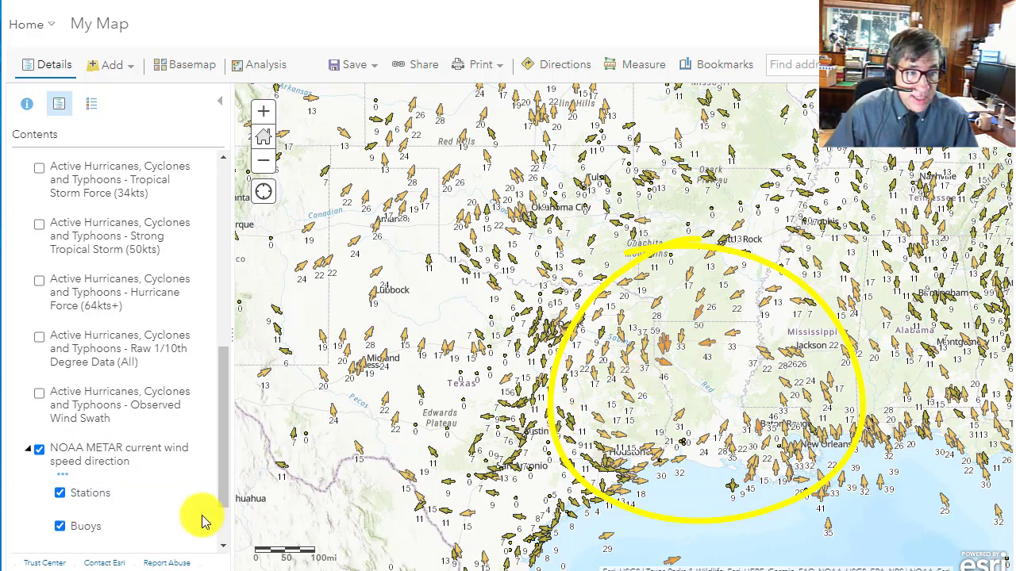
{"action": "left_click", "coordinate": [93, 104]}
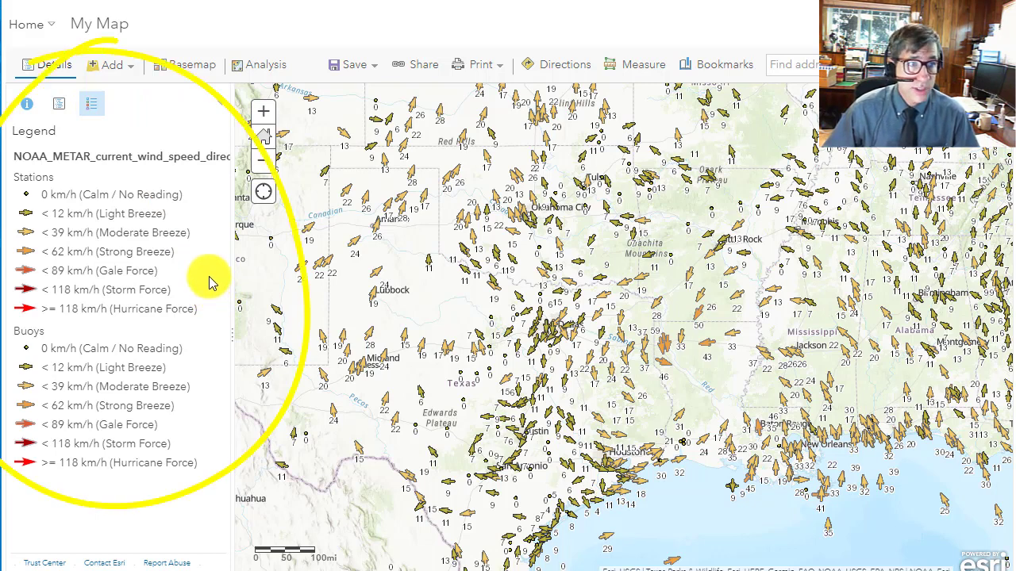
{"action": "left_click", "coordinate": [59, 104]}
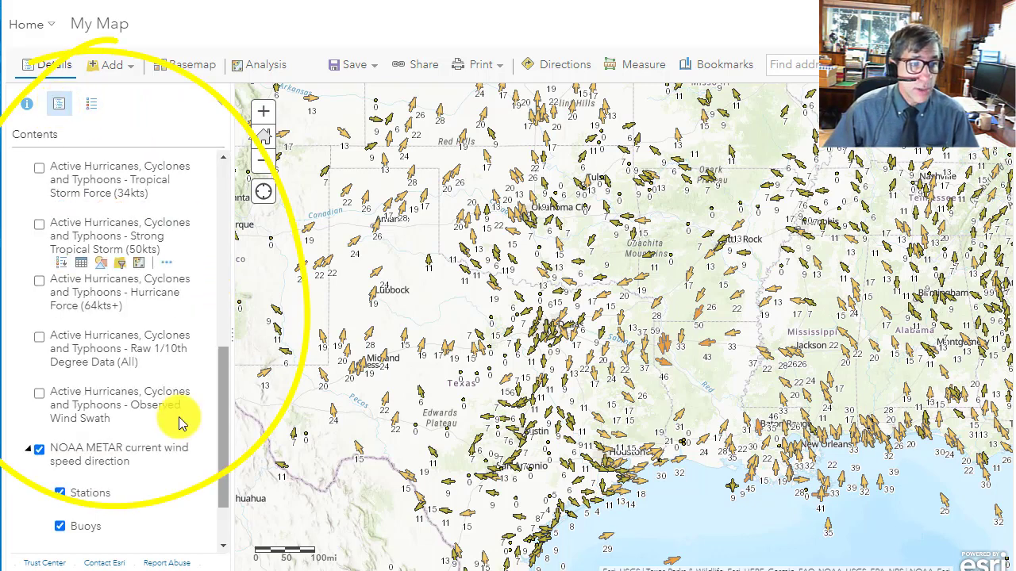
- Hide the NOAA METAR current wind speed direction layer and show the sat meteo imagery time layer over the hurricane instead
{"action": "left_click", "coordinate": [40, 450]}
{"action": "scroll", "coordinate": [99, 419], "scroll_direction": "down", "scroll_amount": 1}
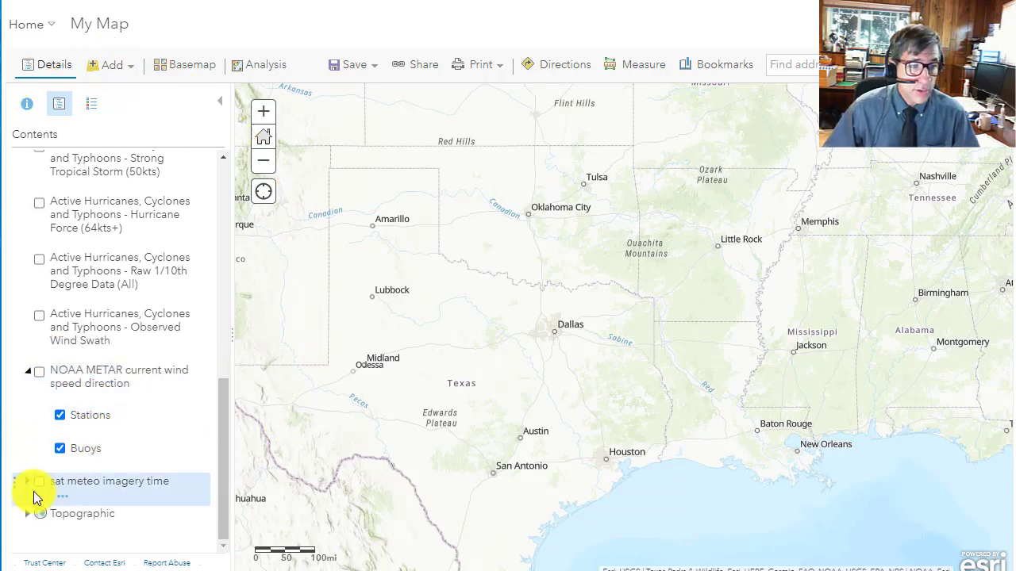
{"action": "left_click", "coordinate": [38, 483]}
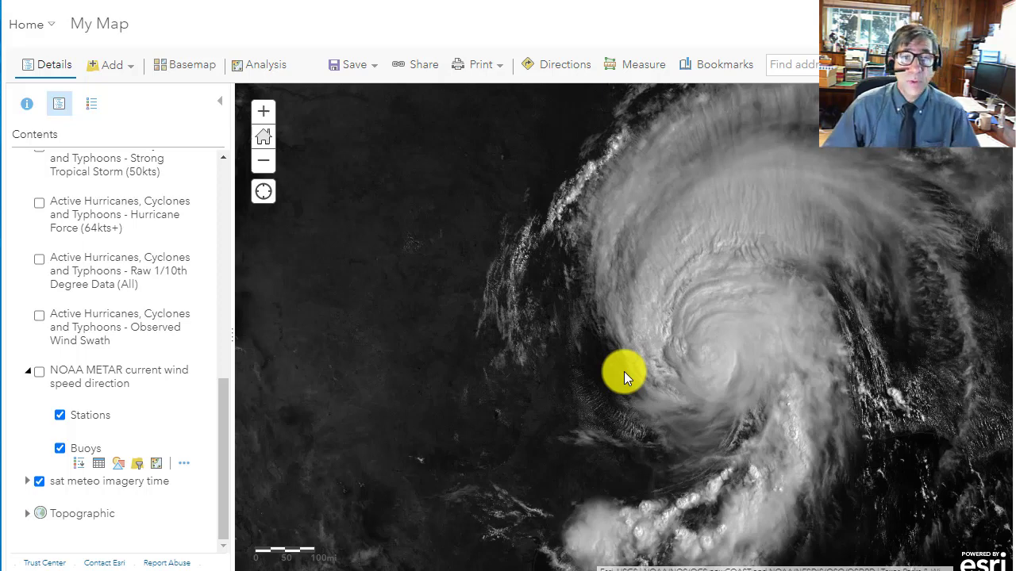
{"action": "scroll", "coordinate": [690, 358], "scroll_direction": "up", "scroll_amount": 2}
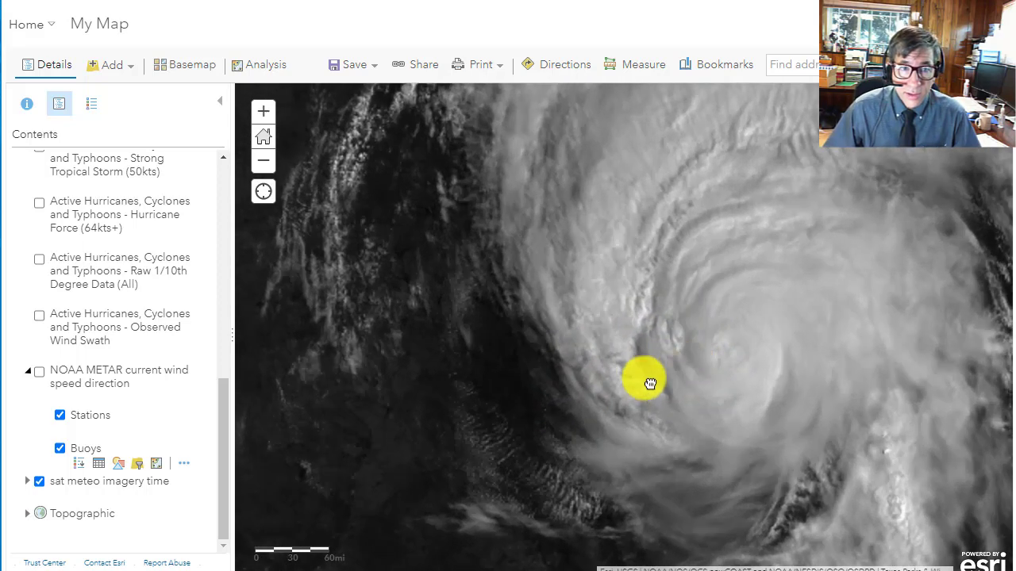
{"action": "scroll", "coordinate": [639, 392], "scroll_direction": "down", "scroll_amount": 1}
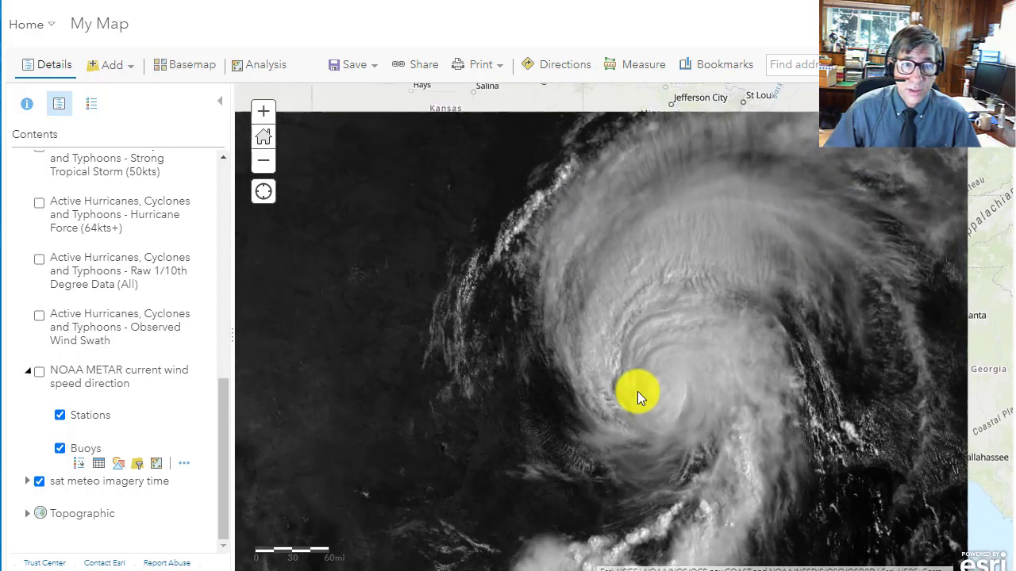
{"action": "scroll", "coordinate": [637, 391], "scroll_direction": "down", "scroll_amount": 1}
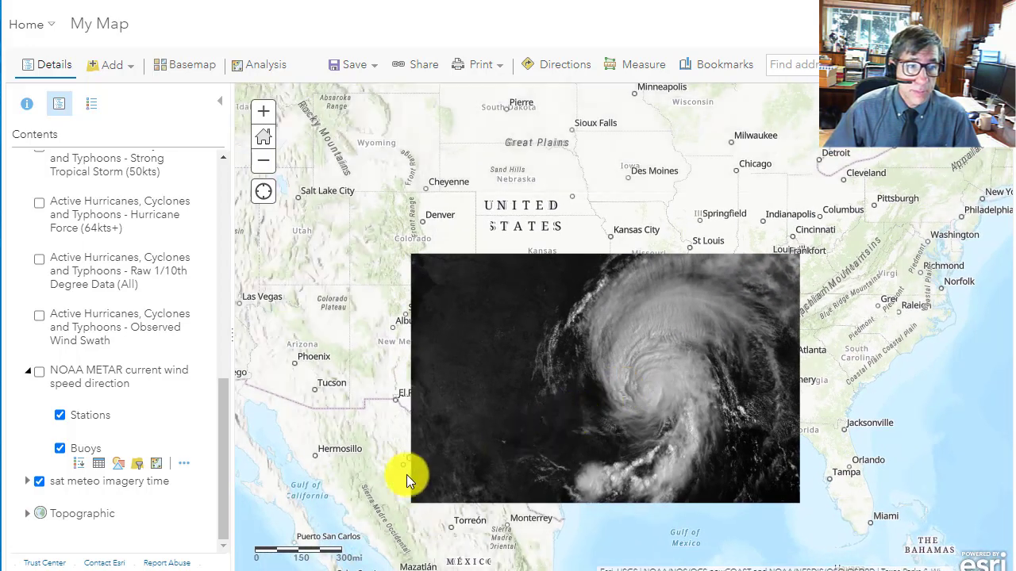
- Set the transparency of the sat meteo imagery time layer to 50%
{"action": "left_click", "coordinate": [63, 499]}
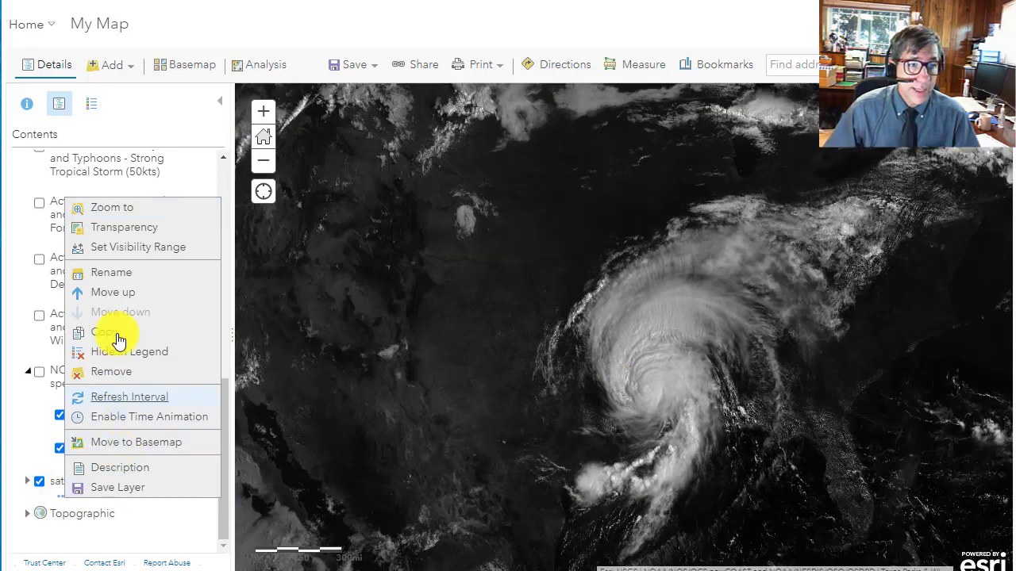
{"action": "mouse_move", "coordinate": [123, 239]}
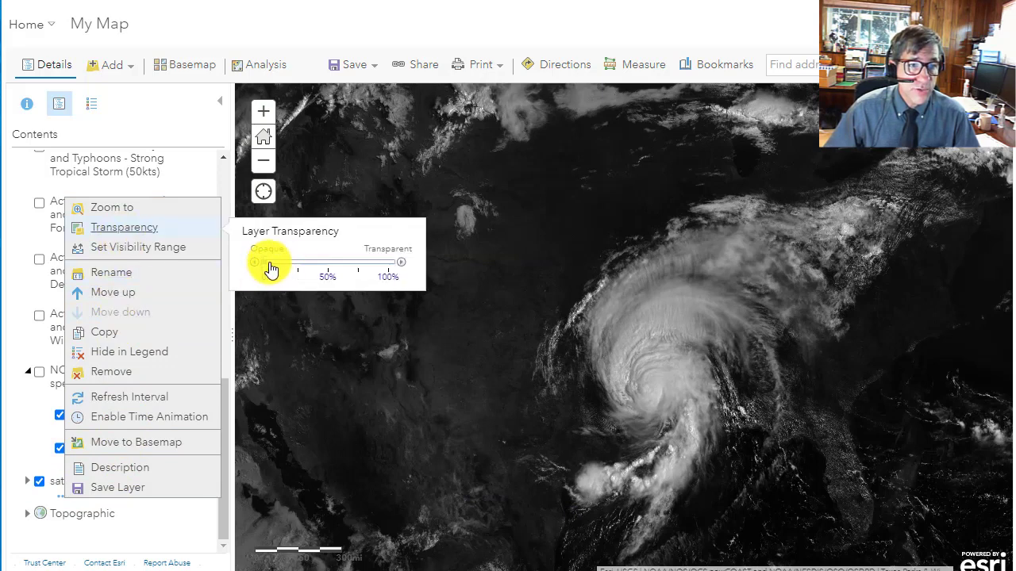
{"action": "left_click_drag", "start_coordinate": [268, 265], "coordinate": [329, 267]}
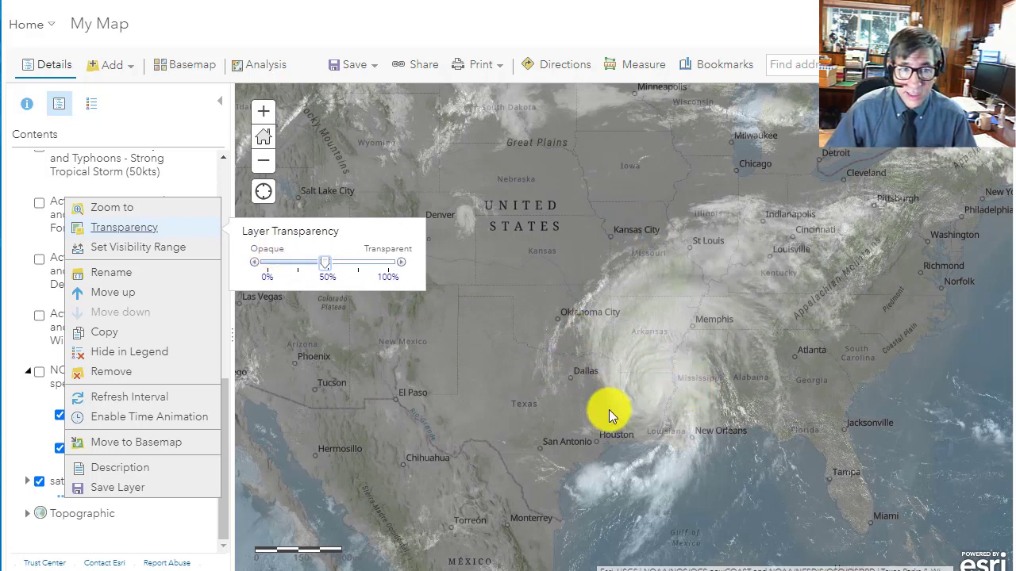
- Measure the hurricane's cloud extent in kilometers, across from near Dallas and northward from the Louisiana coast
{"action": "left_click", "coordinate": [650, 79]}
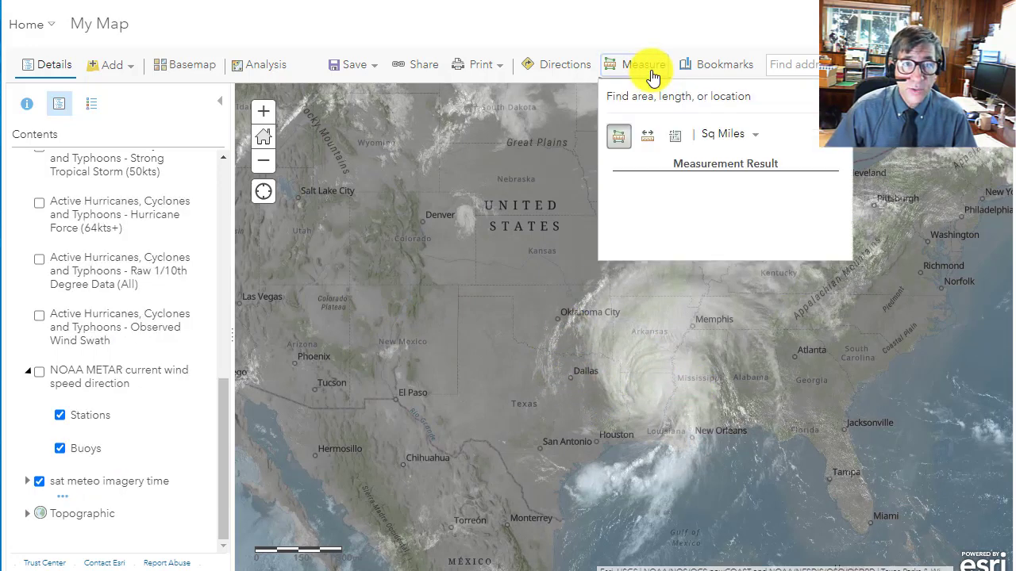
{"action": "left_click", "coordinate": [620, 136]}
{"action": "left_click", "coordinate": [649, 138]}
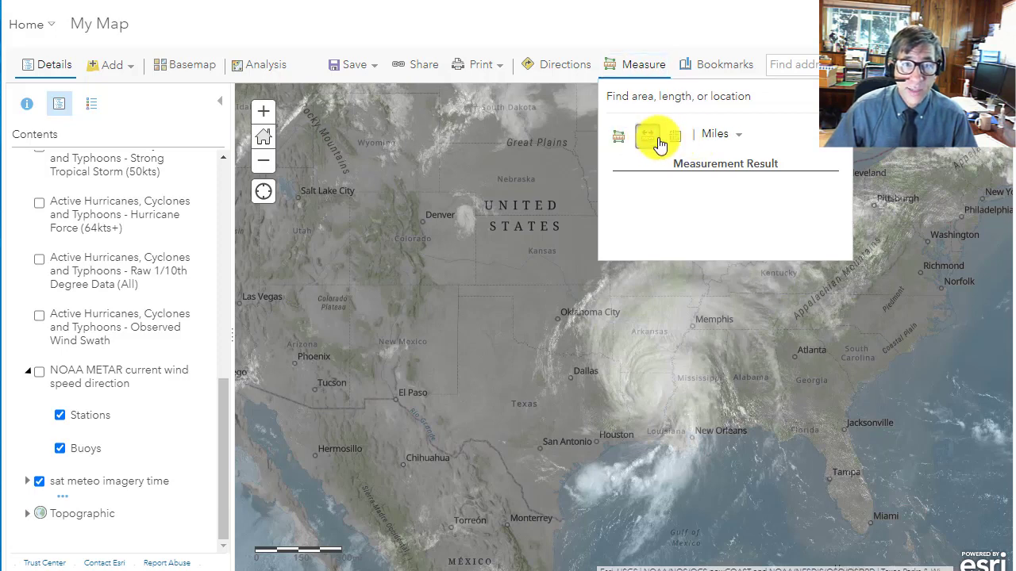
{"action": "left_click", "coordinate": [717, 134]}
{"action": "left_click", "coordinate": [732, 172]}
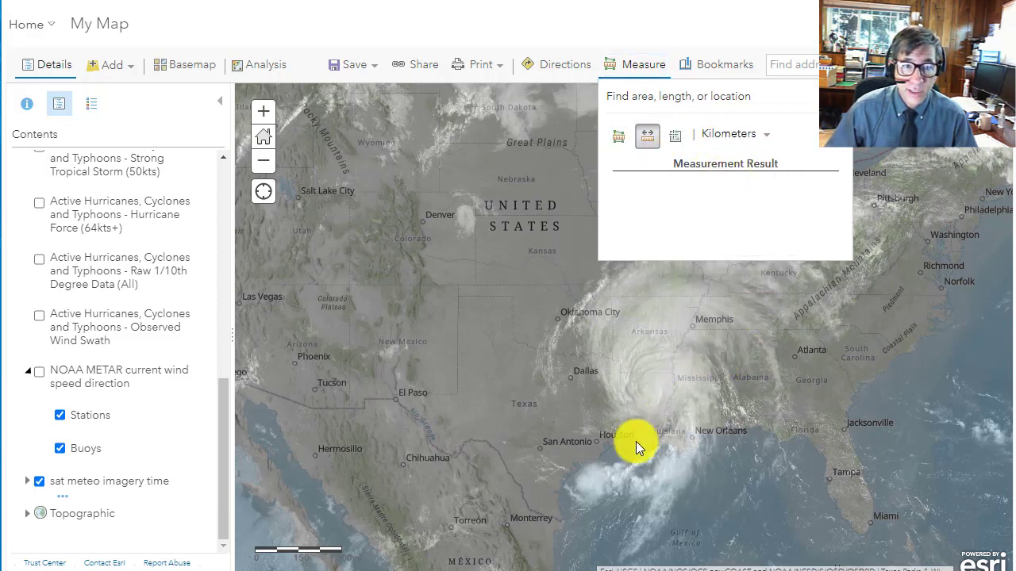
{"action": "left_click", "coordinate": [546, 360]}
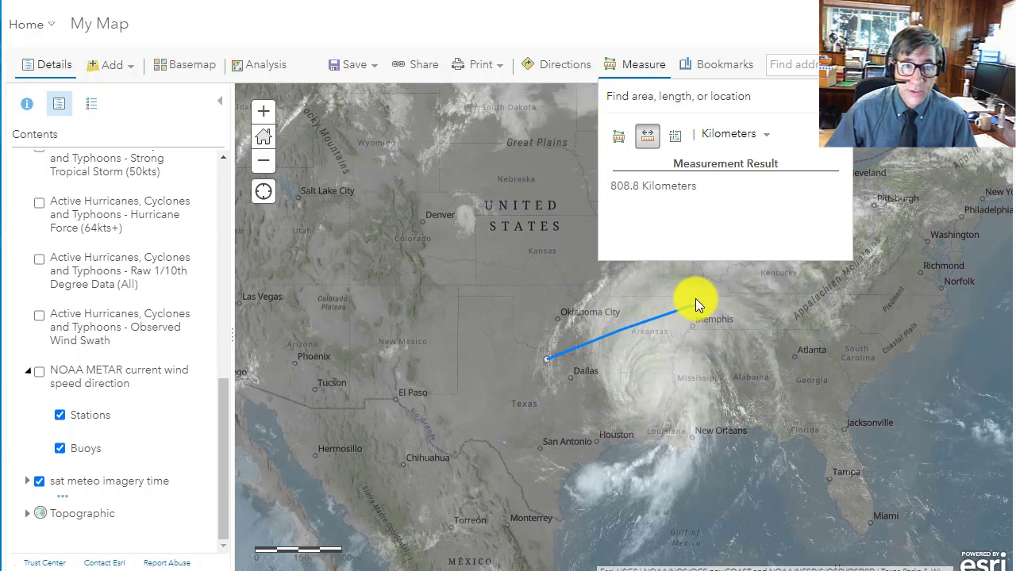
{"action": "left_click", "coordinate": [664, 461]}
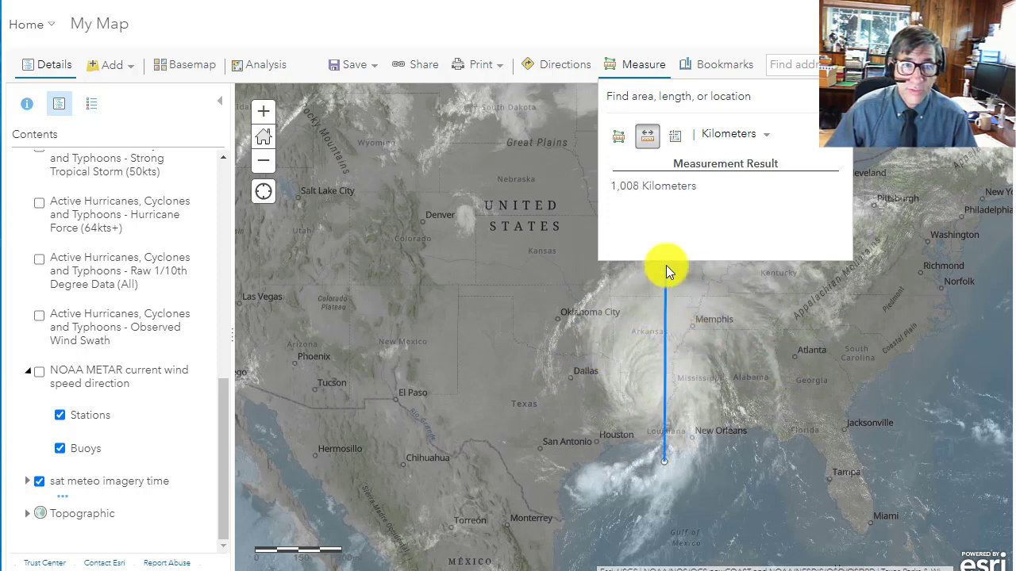
{"action": "double_click", "coordinate": [665, 265]}
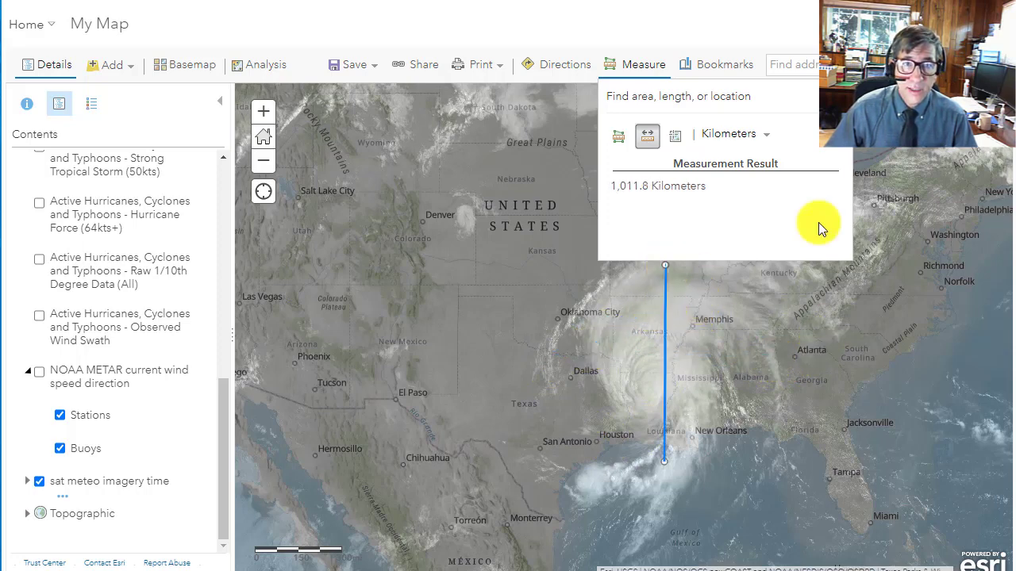
- Measure the hurricane's area in square kilometers with a polygon around its cloud mass, then close the measurement
{"action": "left_click", "coordinate": [625, 142]}
{"action": "left_click_drag", "start_coordinate": [614, 351], "coordinate": [547, 421]}
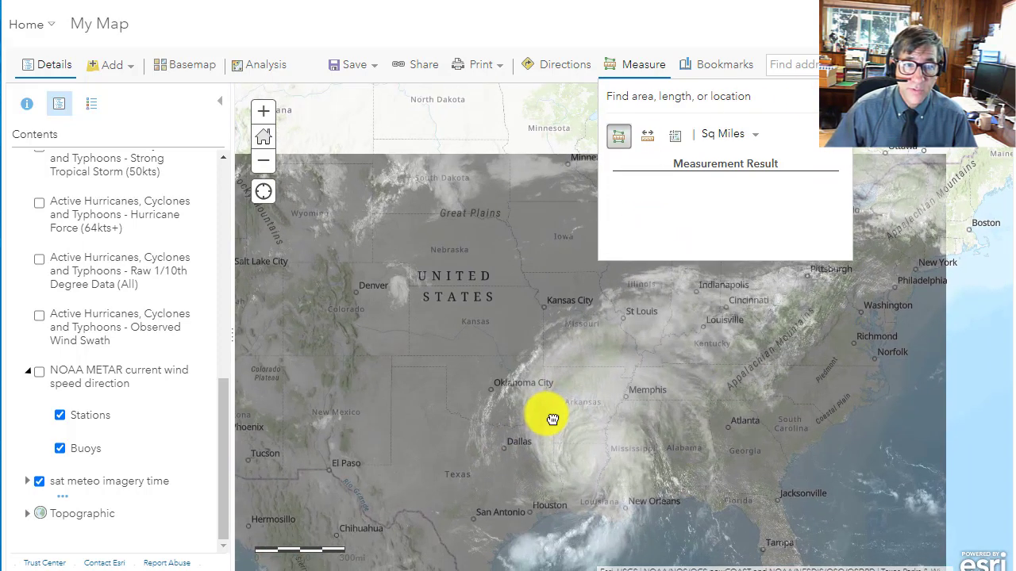
{"action": "left_click", "coordinate": [724, 135]}
{"action": "left_click", "coordinate": [739, 187]}
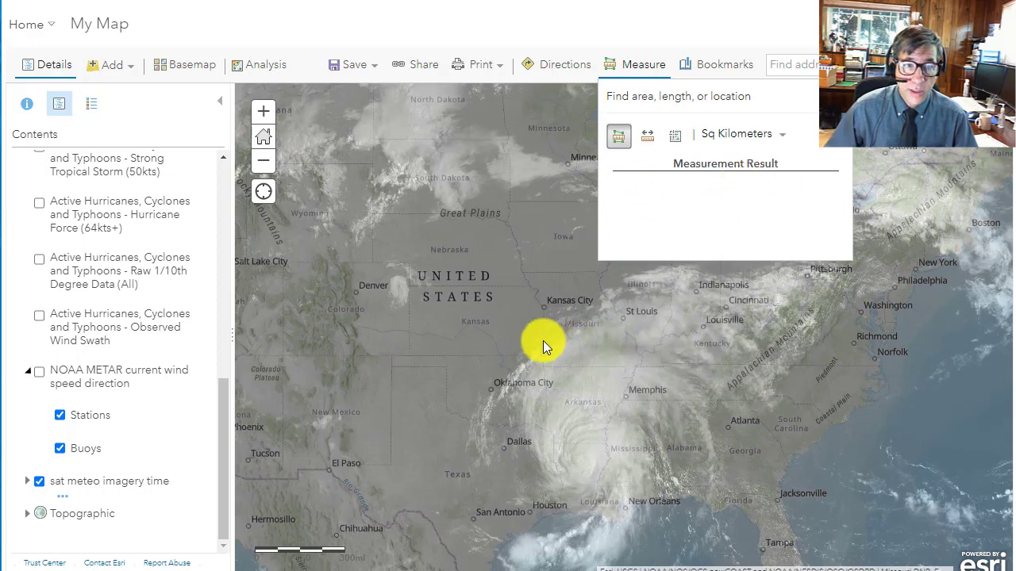
{"action": "mouse_move", "coordinate": [522, 363]}
{"action": "left_mouse_down"}
{"action": "mouse_move", "coordinate": [513, 407]}
{"action": "mouse_move", "coordinate": [535, 466]}
{"action": "mouse_move", "coordinate": [582, 484]}
{"action": "mouse_move", "coordinate": [570, 524]}
{"action": "mouse_move", "coordinate": [526, 545]}
{"action": "mouse_move", "coordinate": [594, 553]}
{"action": "mouse_move", "coordinate": [695, 438]}
{"action": "mouse_move", "coordinate": [707, 368]}
{"action": "mouse_move", "coordinate": [704, 329]}
{"action": "mouse_move", "coordinate": [676, 303]}
{"action": "mouse_move", "coordinate": [630, 293]}
{"action": "mouse_move", "coordinate": [596, 306]}
{"action": "left_mouse_up"}
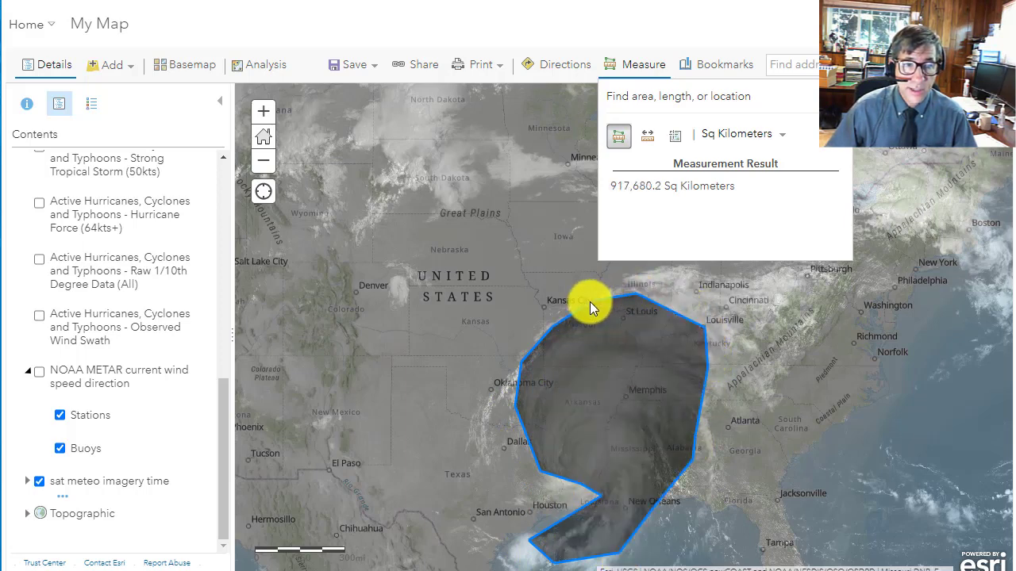
{"action": "double_click", "coordinate": [570, 305]}
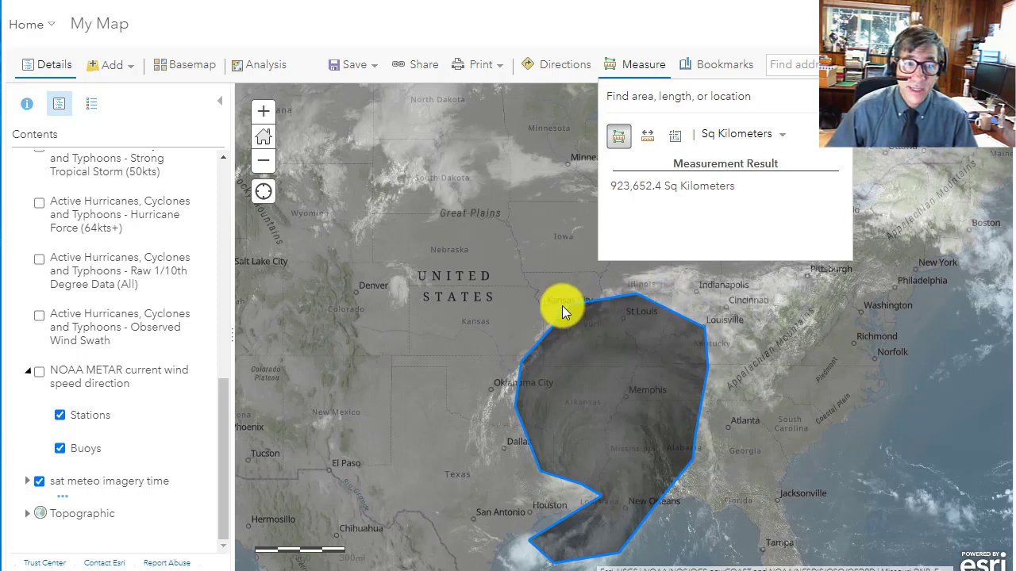
{"action": "double_click", "coordinate": [562, 305]}
{"action": "left_click", "coordinate": [839, 96]}
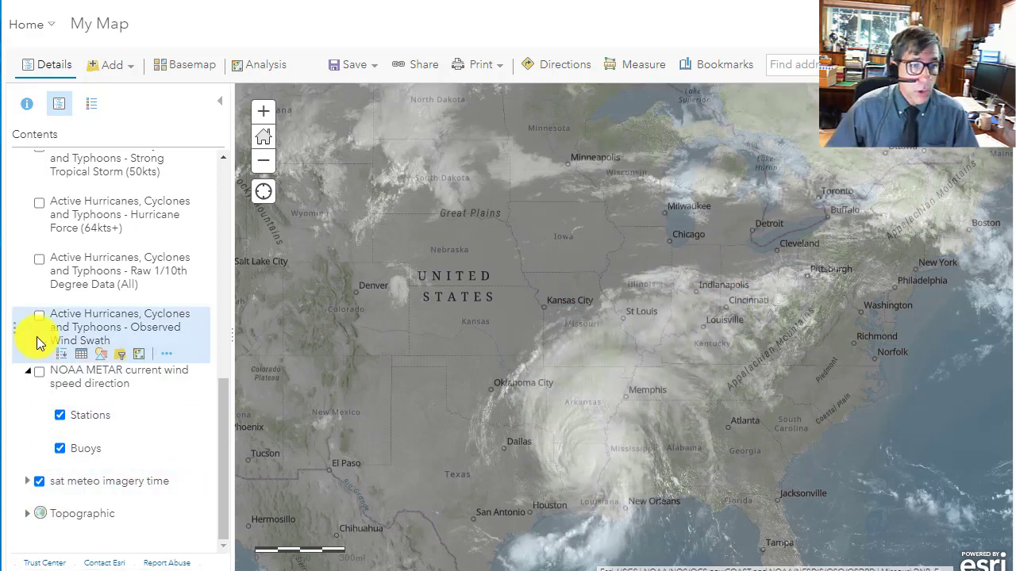
- Show the Active Hurricanes, Cyclones and Typhoons - Forecast Position layer and read the details of a forecast point off Mexico's Pacific coast
{"action": "left_click_drag", "start_coordinate": [223, 400], "coordinate": [198, 166]}
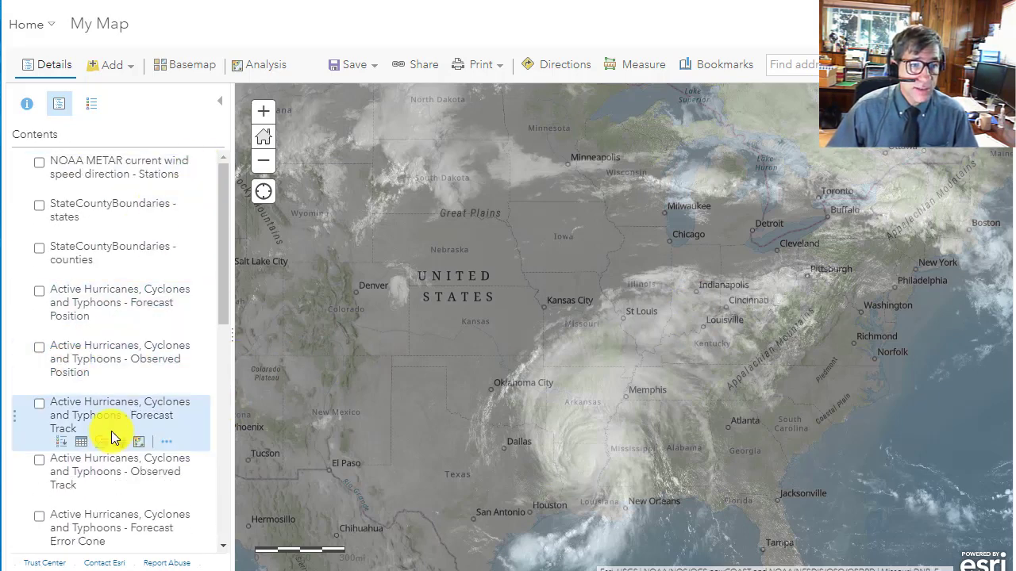
{"action": "left_click", "coordinate": [38, 291]}
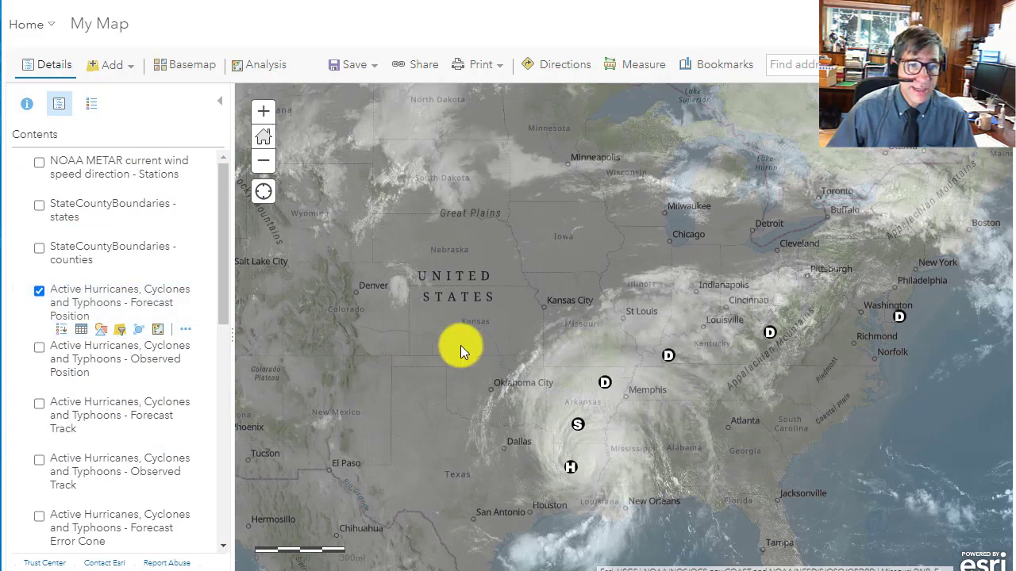
{"action": "scroll", "coordinate": [461, 345], "scroll_direction": "down", "scroll_amount": 2}
{"action": "left_click_drag", "start_coordinate": [463, 350], "coordinate": [499, 238]}
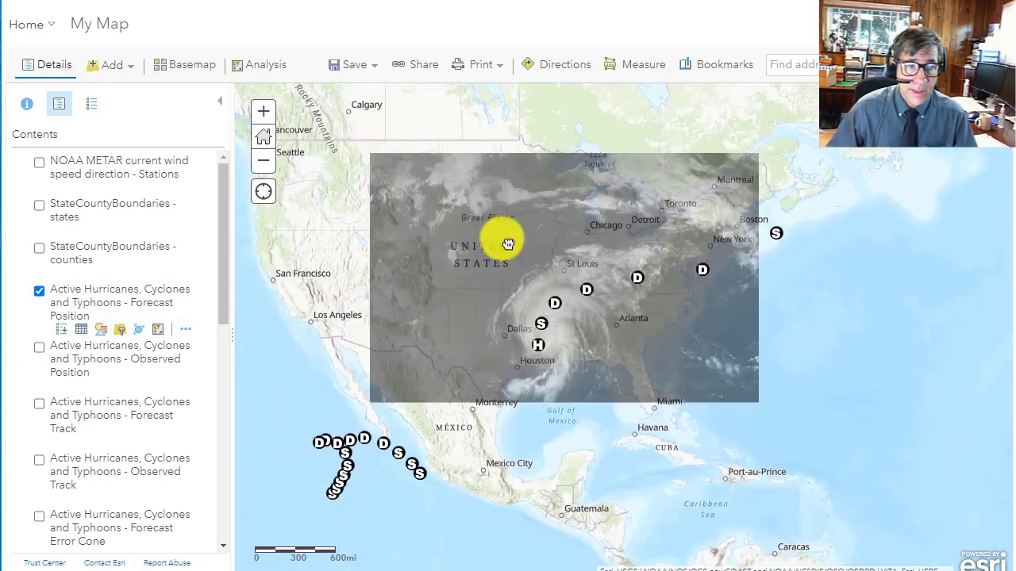
{"action": "left_click_drag", "start_coordinate": [527, 455], "coordinate": [635, 468]}
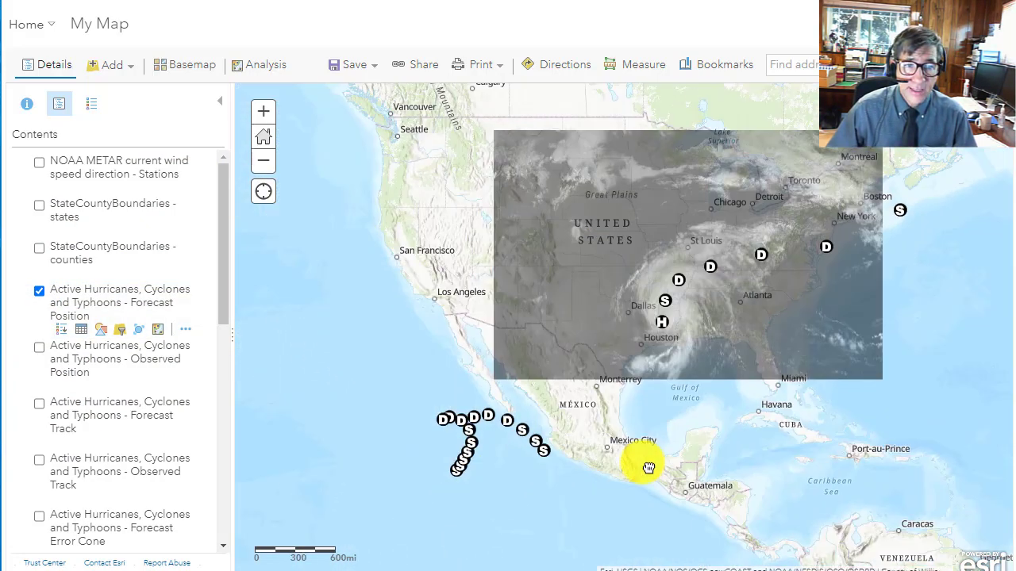
{"action": "left_click", "coordinate": [473, 424]}
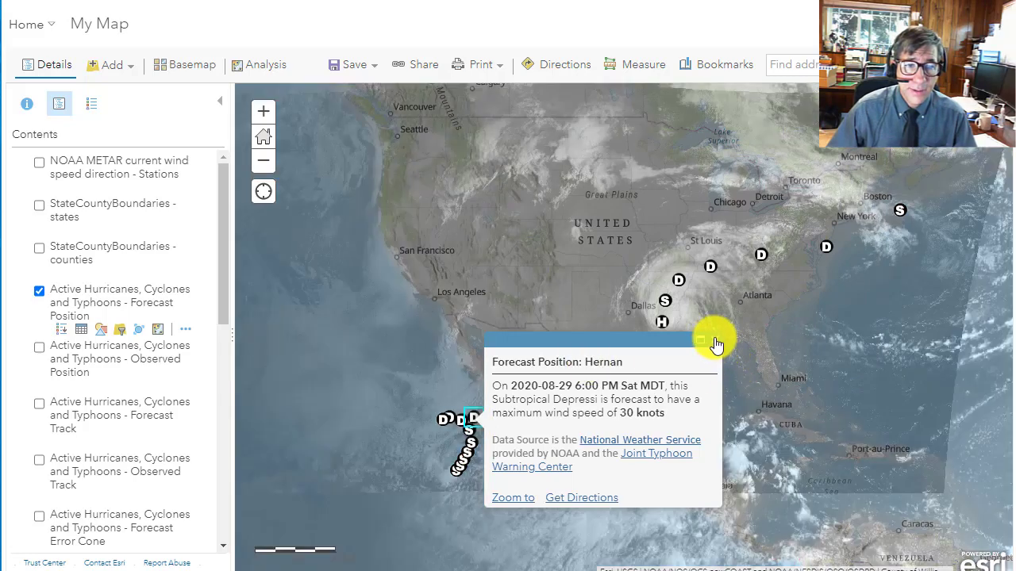
{"action": "left_click", "coordinate": [714, 341]}
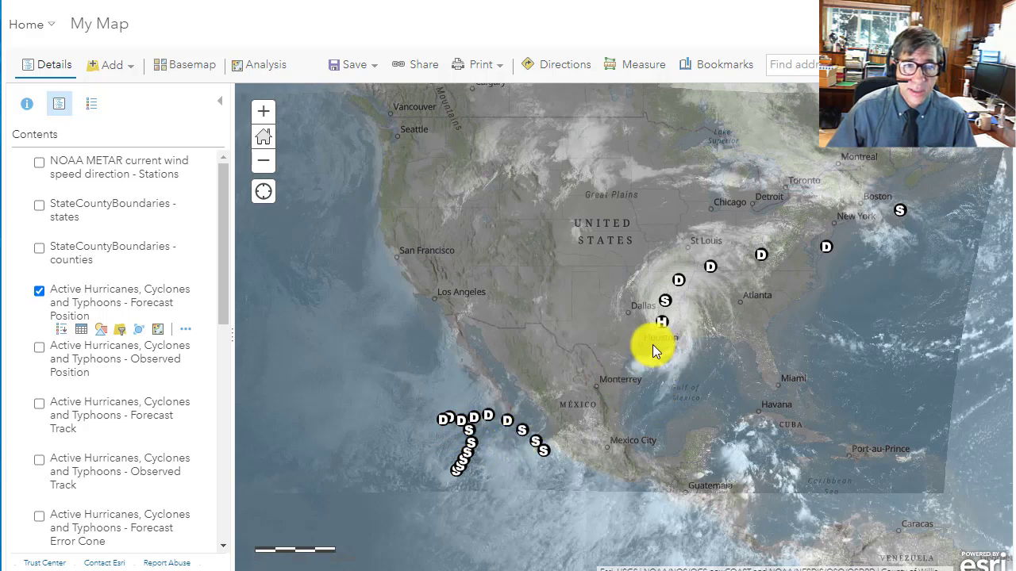
- Examine the storm forecast positions across the world map, including those over northeastern China and the Korean Peninsula
{"action": "left_click_drag", "start_coordinate": [647, 355], "coordinate": [601, 373]}
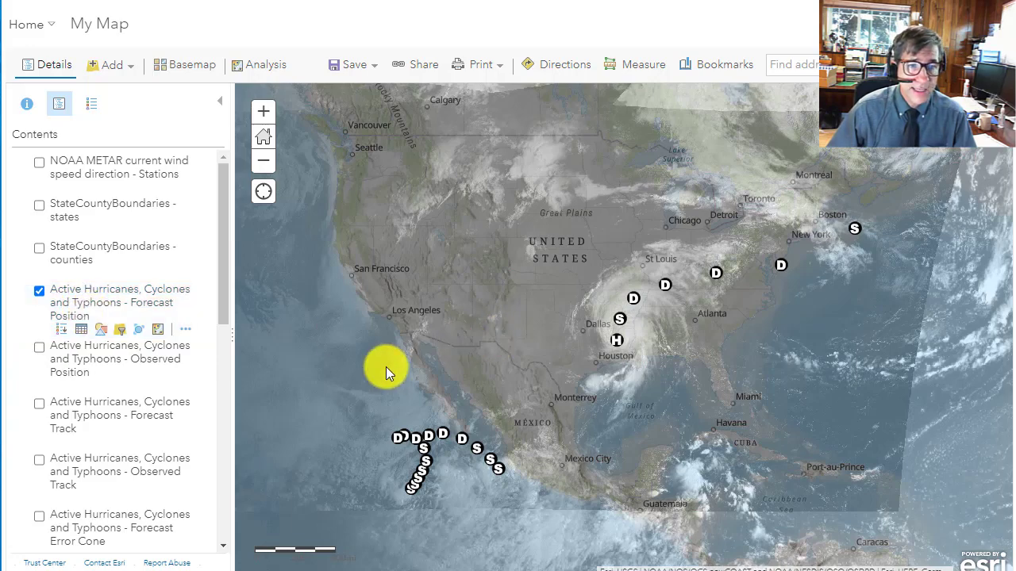
{"action": "scroll", "coordinate": [386, 367], "scroll_direction": "down", "scroll_amount": 3}
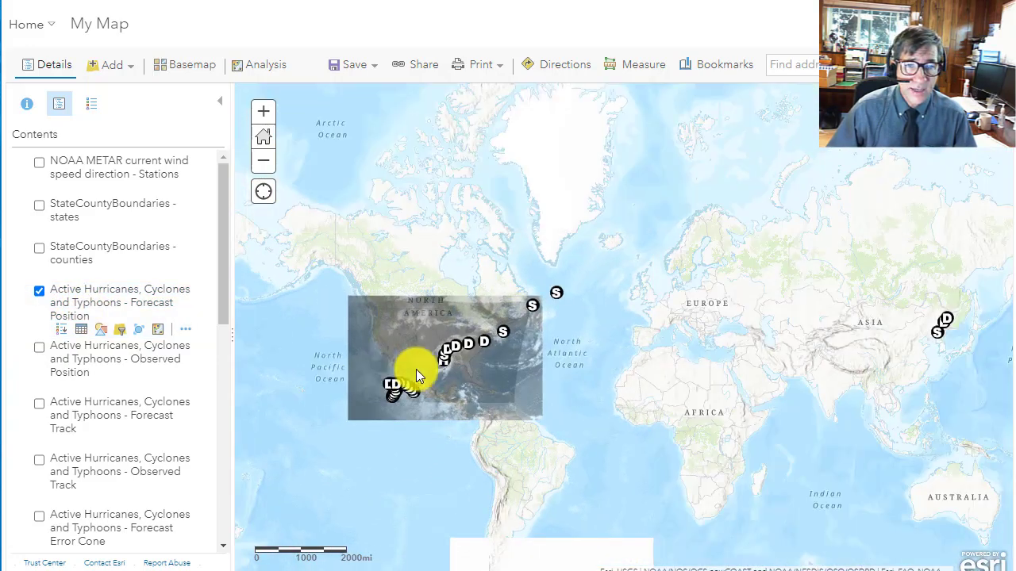
{"action": "left_click_drag", "start_coordinate": [684, 385], "coordinate": [463, 394]}
{"action": "left_click_drag", "start_coordinate": [746, 370], "coordinate": [702, 381]}
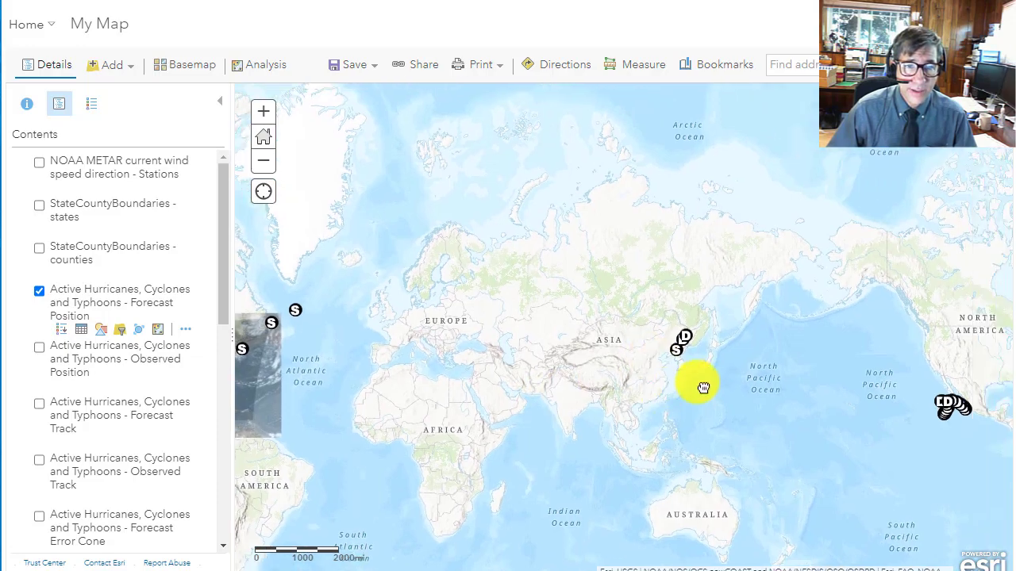
{"action": "scroll", "coordinate": [691, 351], "scroll_direction": "up", "scroll_amount": 3}
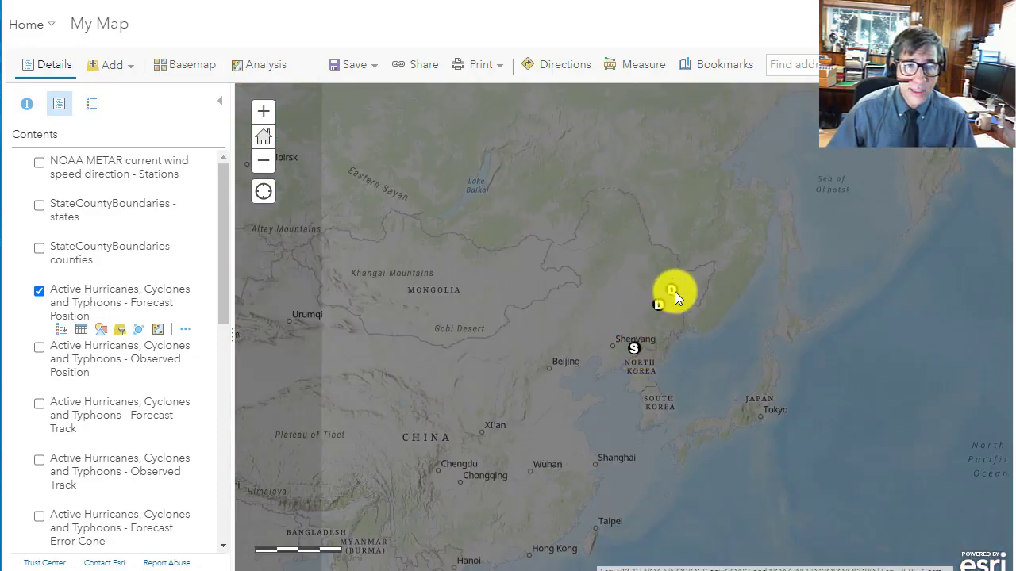
{"action": "scroll", "coordinate": [623, 338], "scroll_direction": "down", "scroll_amount": 2}
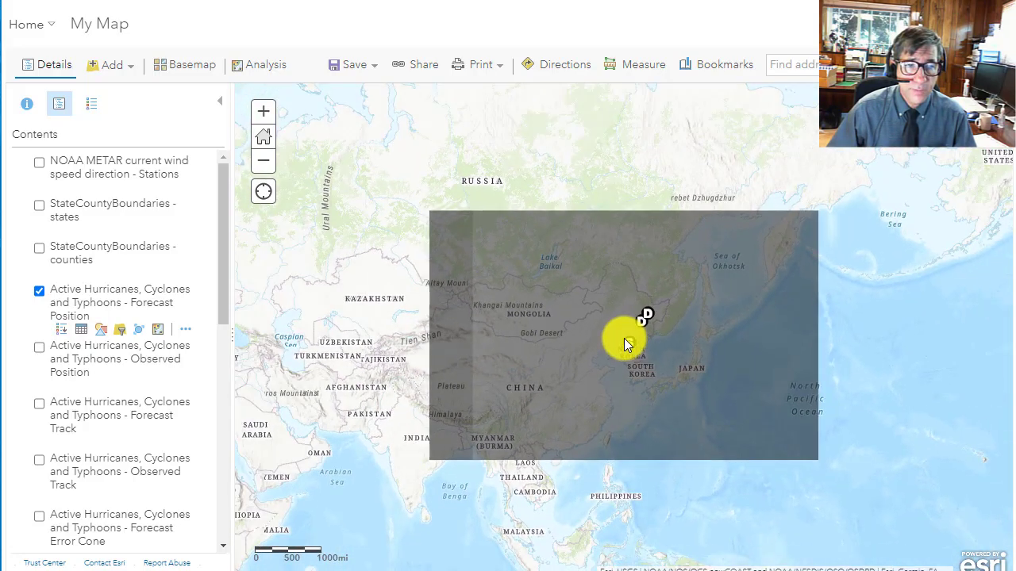
- Return to the United States on the map and hide the sat meteo imagery time layer
{"action": "left_click_drag", "start_coordinate": [504, 376], "coordinate": [808, 387]}
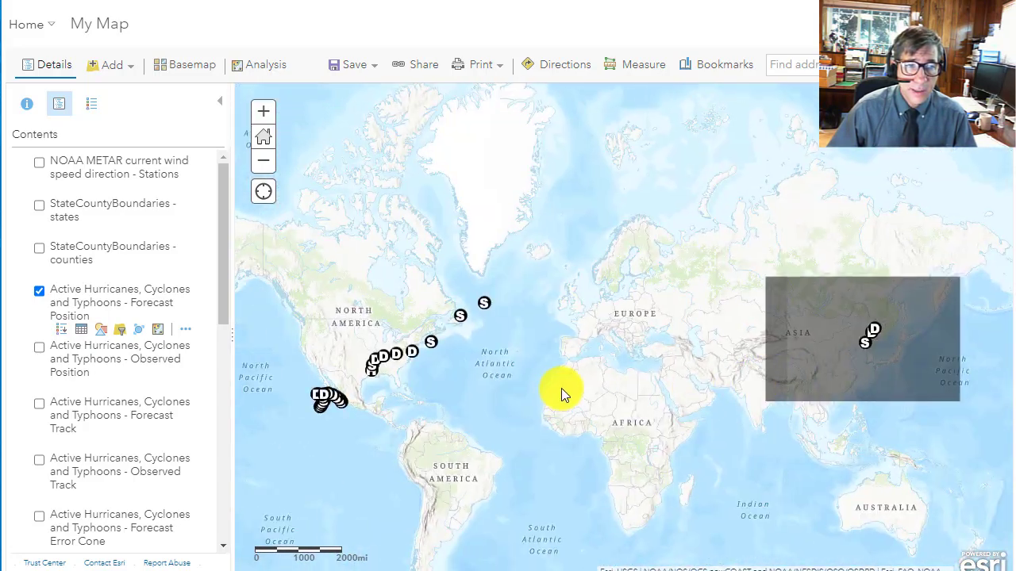
{"action": "left_click_drag", "start_coordinate": [563, 392], "coordinate": [674, 408]}
{"action": "scroll", "coordinate": [479, 387], "scroll_direction": "up", "scroll_amount": 2}
{"action": "left_click_drag", "start_coordinate": [487, 381], "coordinate": [505, 308]}
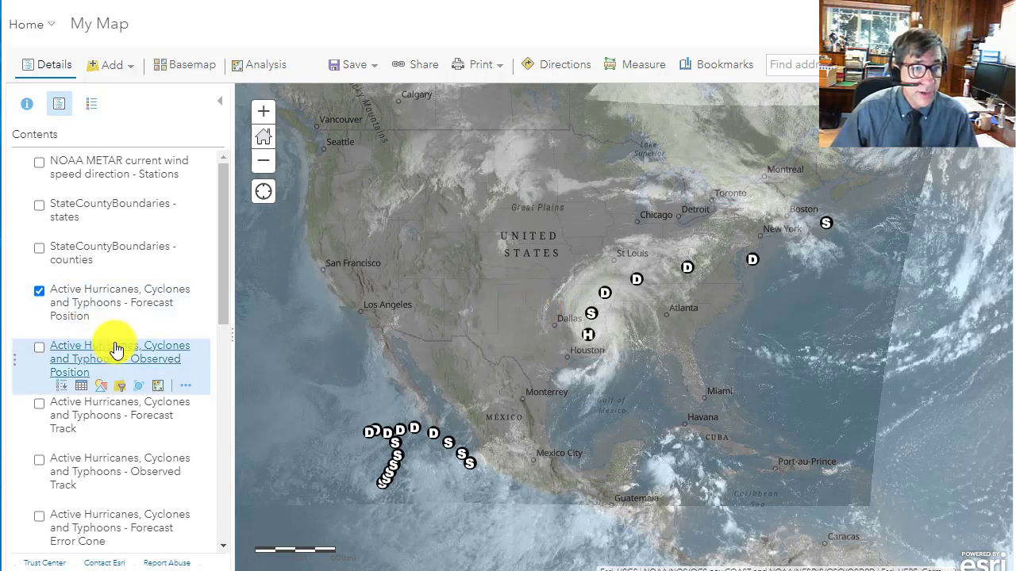
{"action": "scroll", "coordinate": [93, 495], "scroll_direction": "down", "scroll_amount": 5}
{"action": "scroll", "coordinate": [92, 498], "scroll_direction": "down", "scroll_amount": 2}
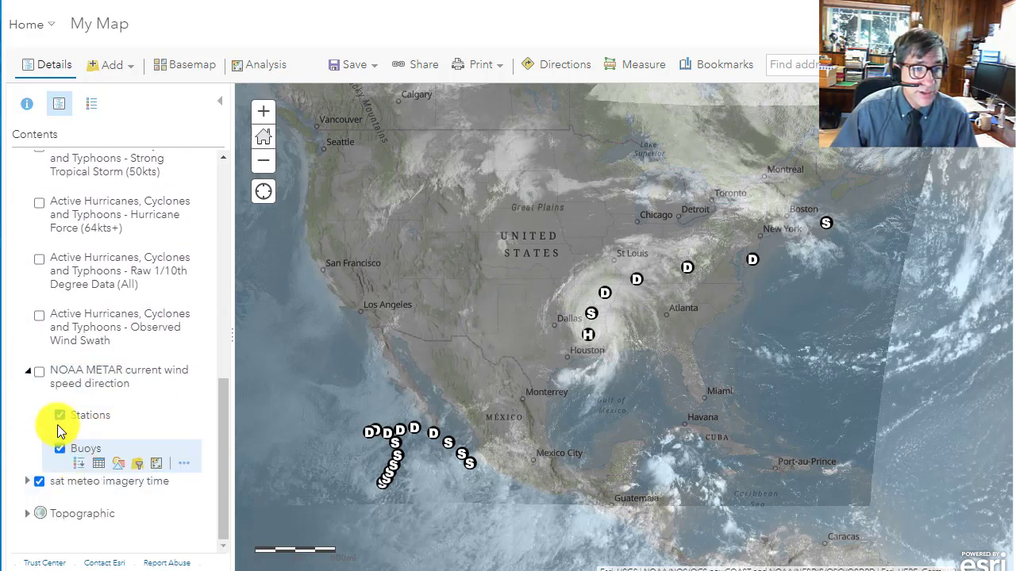
{"action": "left_click", "coordinate": [42, 479]}
- Show the Active Hurricanes, Cyclones and Typhoons - Observed Position layer
{"action": "scroll", "coordinate": [38, 449], "scroll_direction": "up", "scroll_amount": 3}
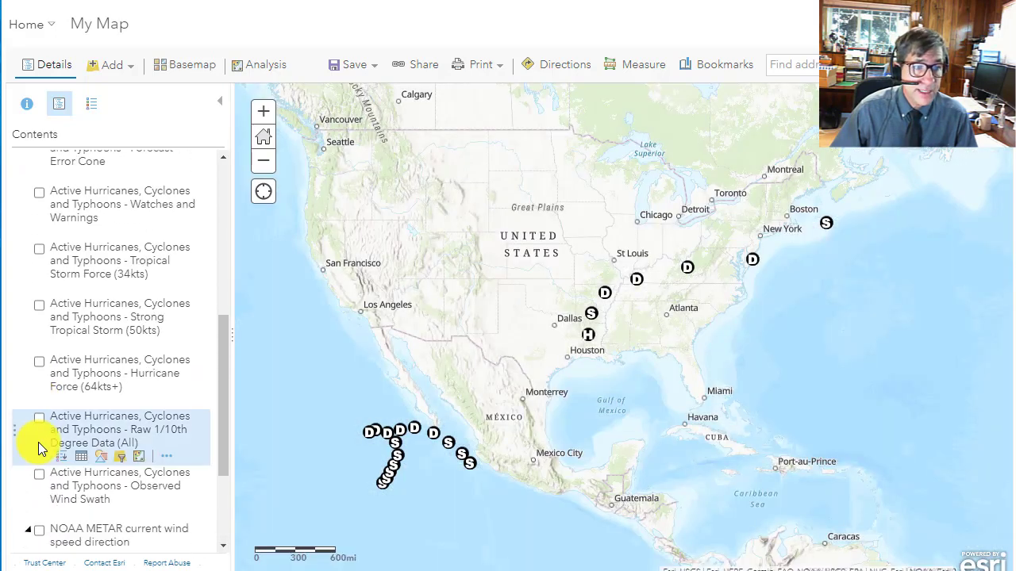
{"action": "scroll", "coordinate": [44, 402], "scroll_direction": "up", "scroll_amount": 4}
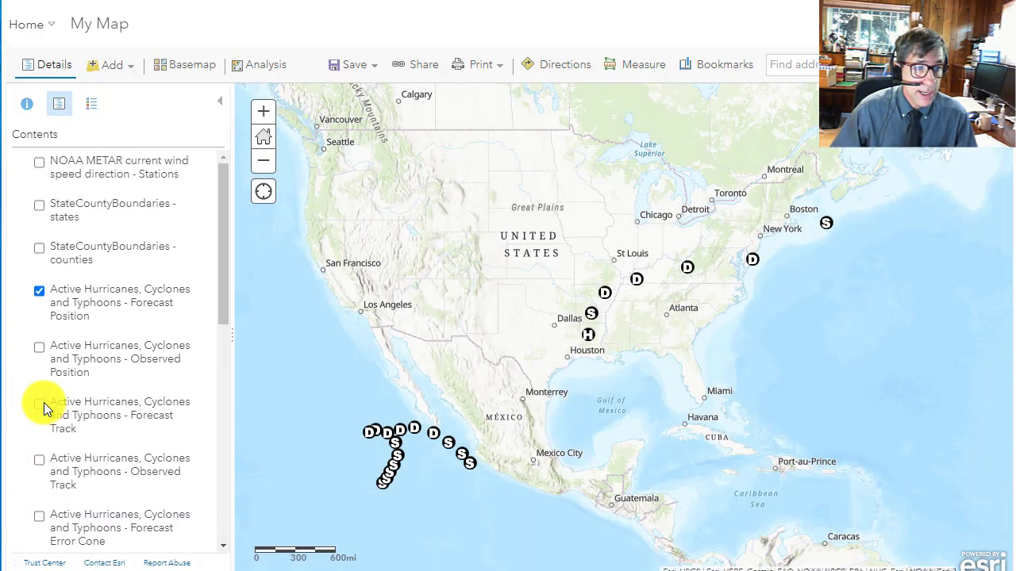
{"action": "left_click", "coordinate": [38, 349]}
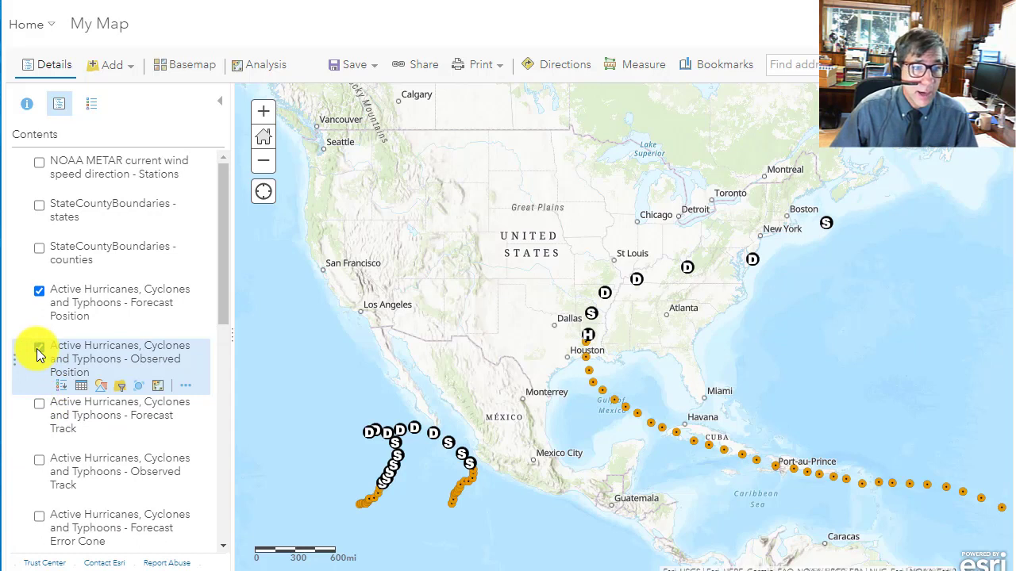
- Read the date and intensity of several observed Hurricane Laura positions in the Gulf of Mexico, and close the details
{"action": "left_click", "coordinate": [602, 388]}
{"action": "left_click", "coordinate": [594, 380]}
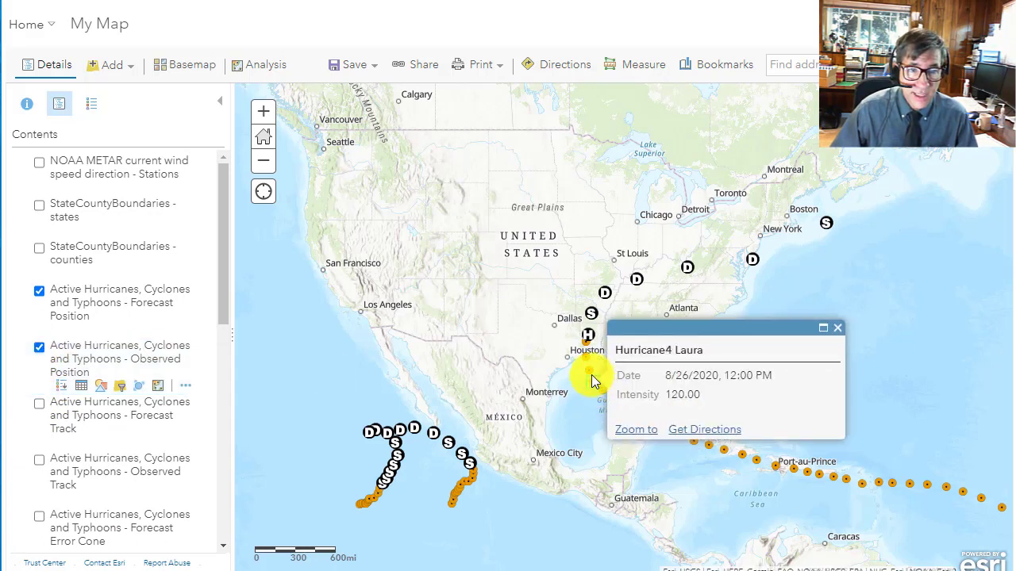
{"action": "left_click", "coordinate": [586, 369]}
{"action": "left_click", "coordinate": [585, 355]}
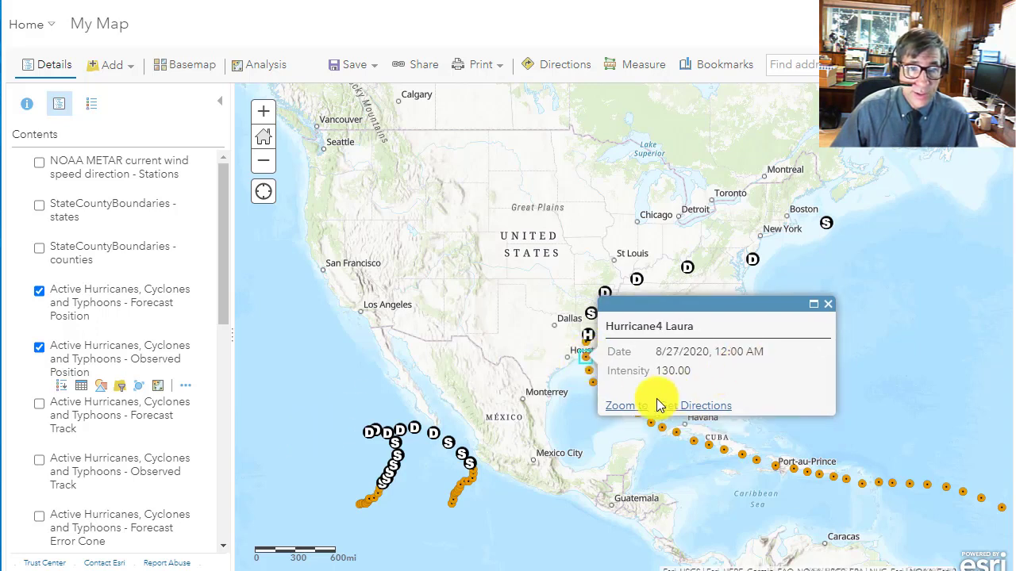
{"action": "left_click", "coordinate": [656, 426]}
{"action": "left_click", "coordinate": [651, 423]}
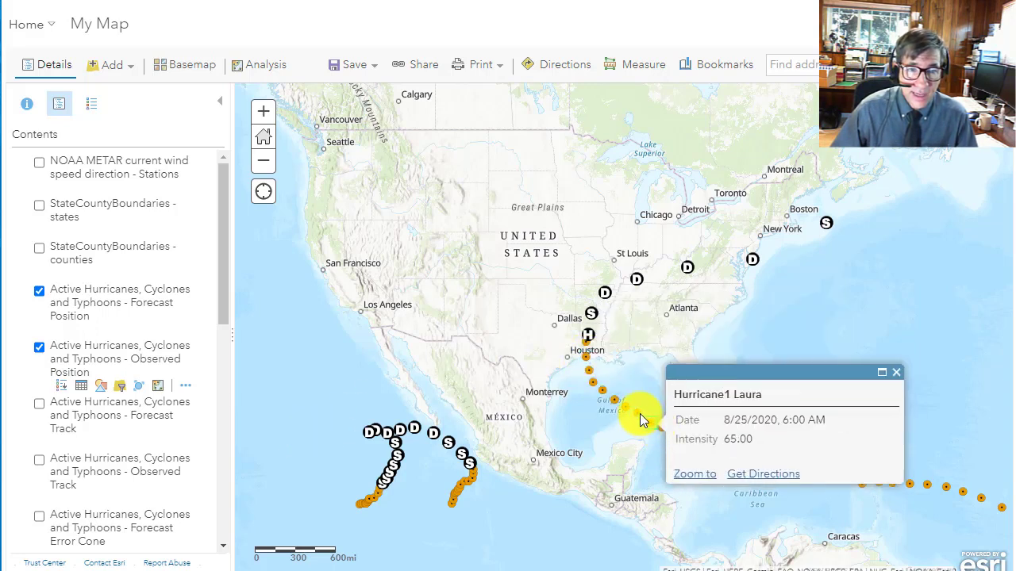
{"action": "left_click", "coordinate": [638, 412]}
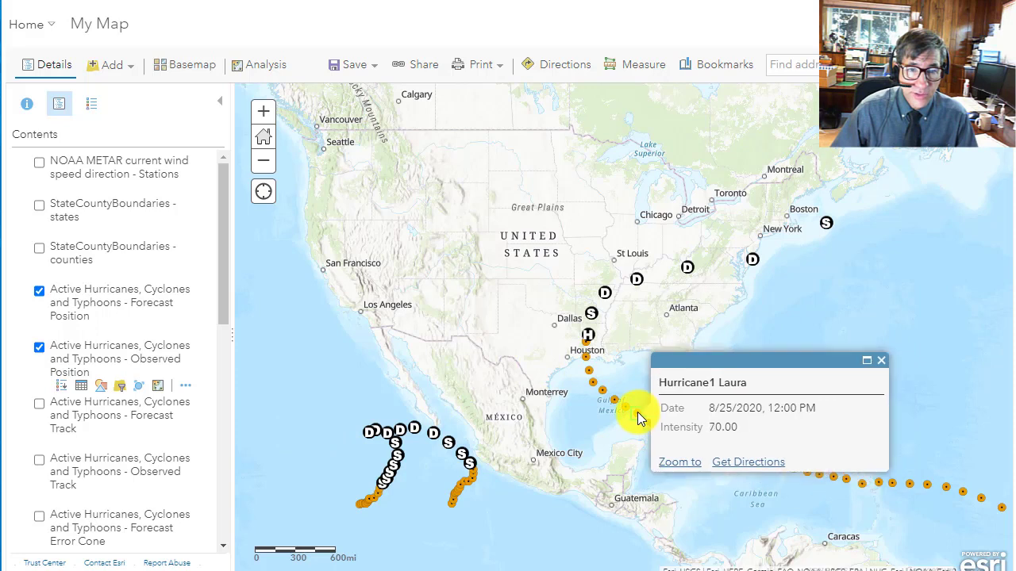
{"action": "left_click", "coordinate": [880, 361]}
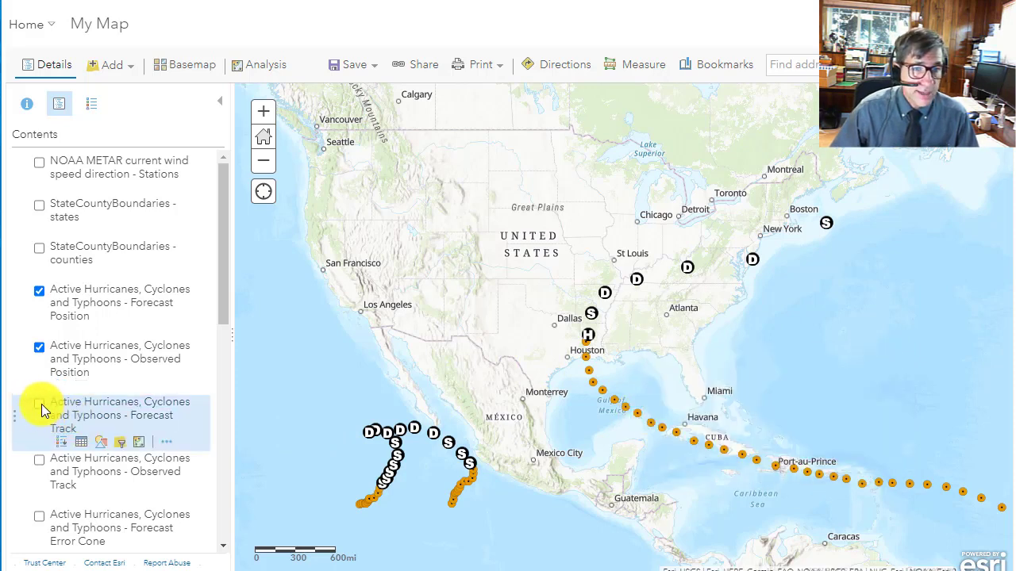
- Show the Forecast Track, Observed Track and Forecast Error Cone layers, and read the details of the forecast position off the coast near Boston
{"action": "left_click", "coordinate": [40, 404]}
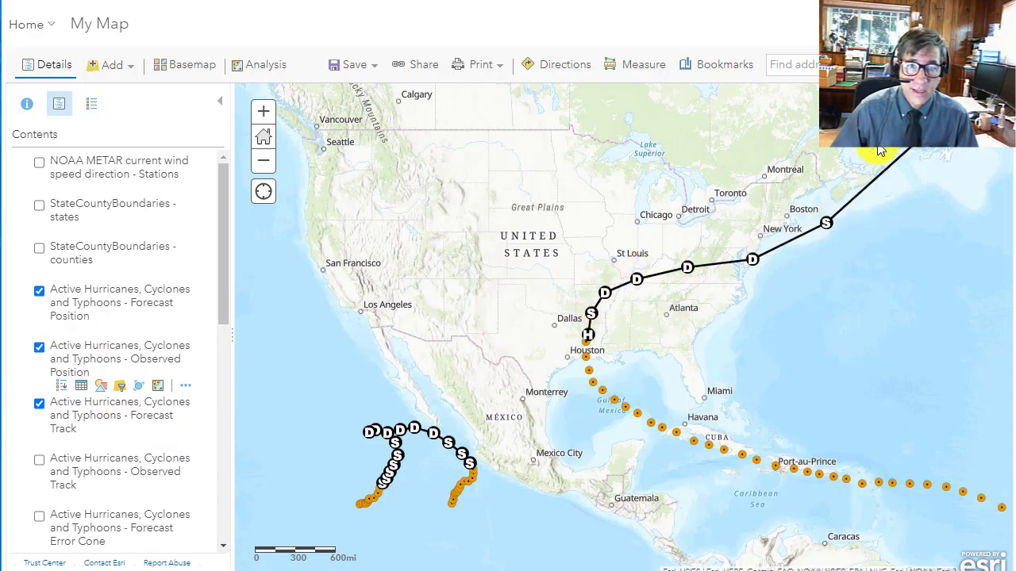
{"action": "left_click", "coordinate": [39, 460]}
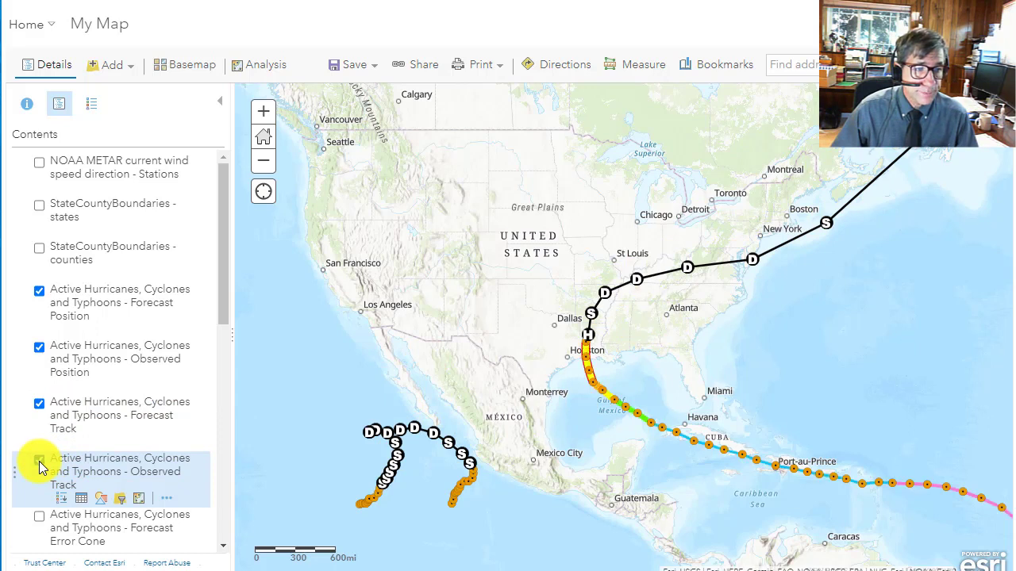
{"action": "left_click", "coordinate": [39, 516]}
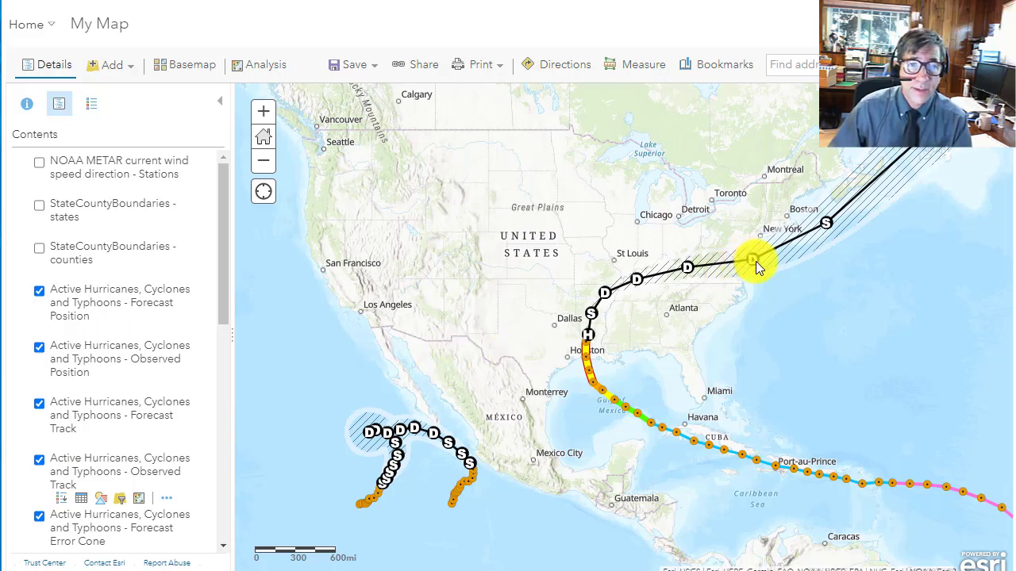
{"action": "left_click", "coordinate": [826, 226]}
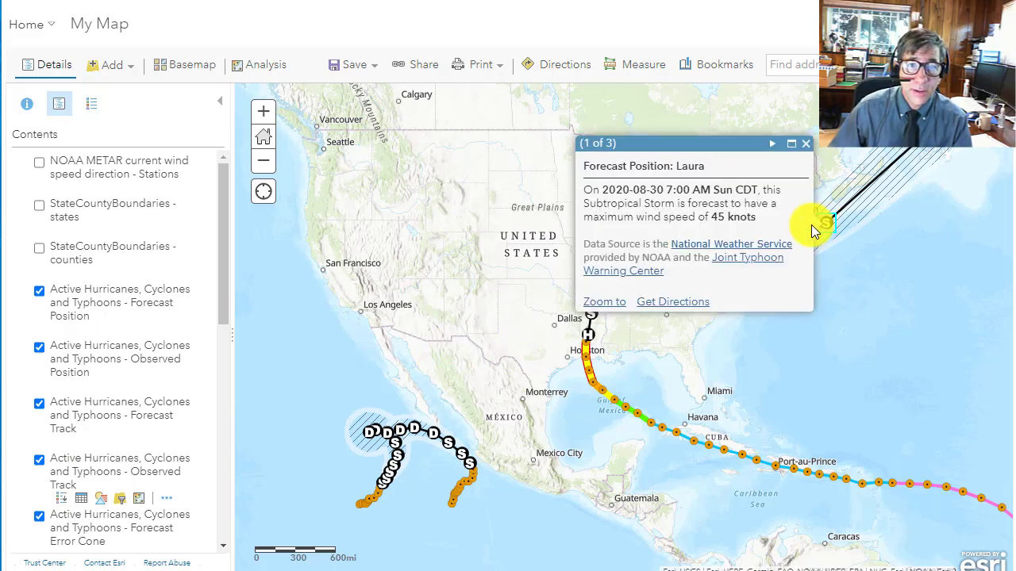
{"action": "left_click", "coordinate": [806, 145]}
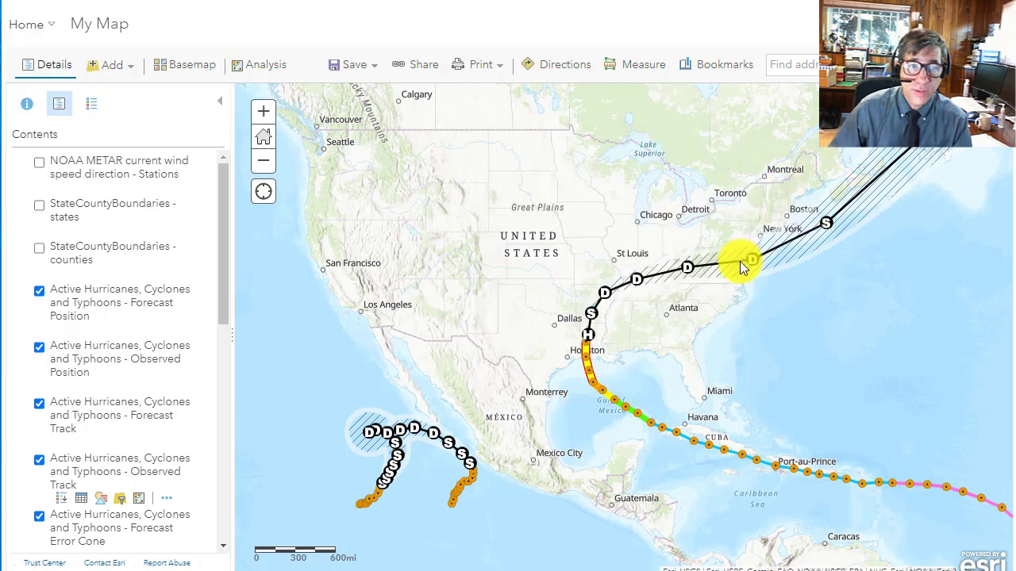
- Show the Watches and Warnings layer and read the details of Laura's warning line along the Louisiana coast
{"action": "left_click", "coordinate": [95, 106]}
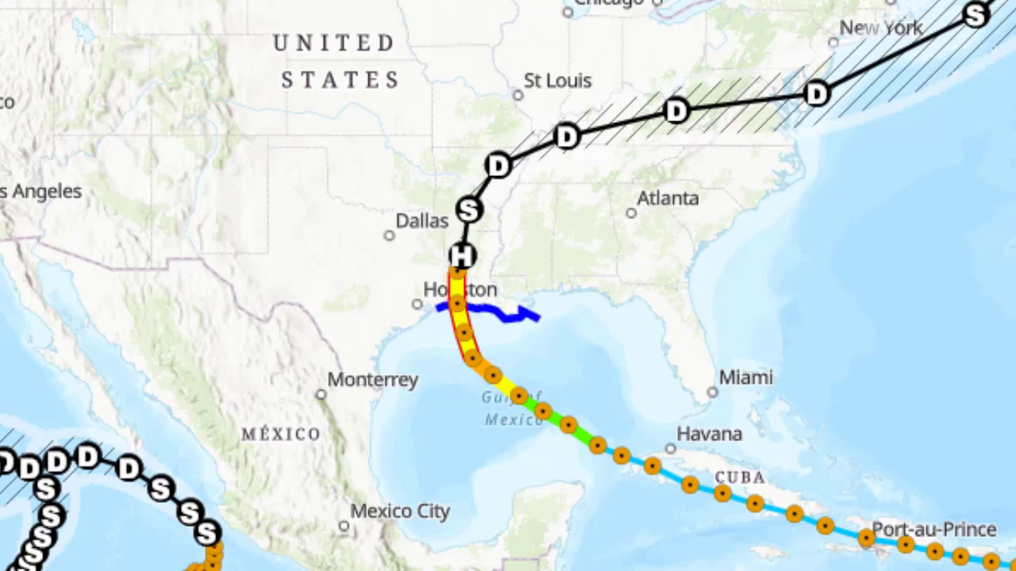
{"action": "left_click", "coordinate": [518, 314]}
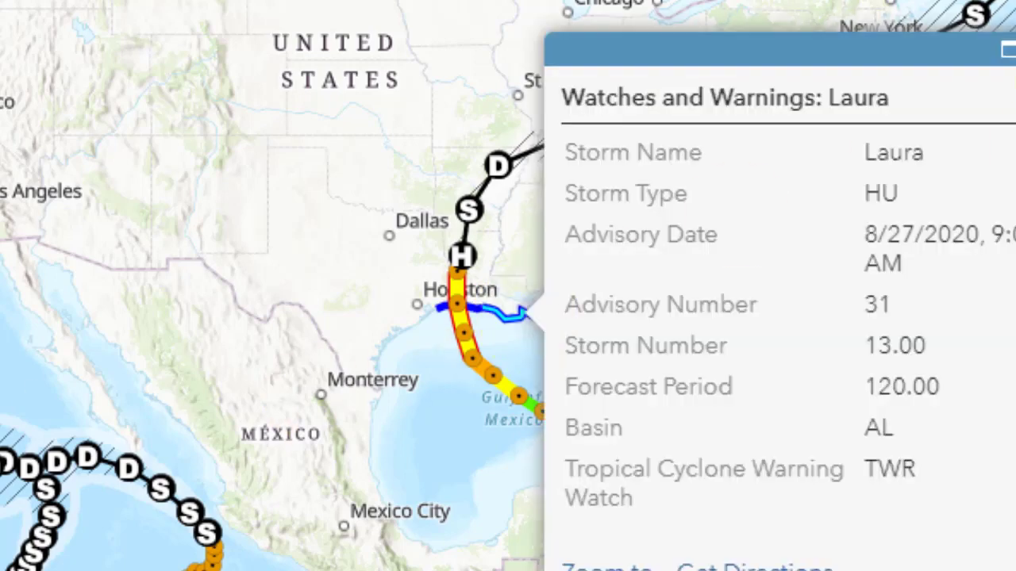
{"action": "left_click", "coordinate": [1008, 51]}
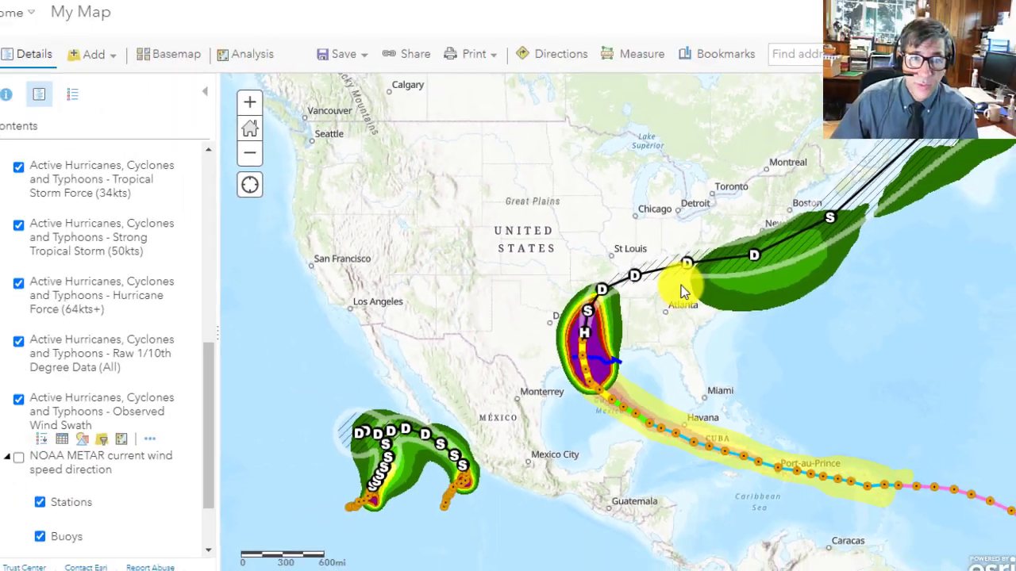
- Review the storm records in the attribute table of the Forecast Position layer, and close the table
{"action": "scroll", "coordinate": [114, 315], "scroll_direction": "up", "scroll_amount": 6}
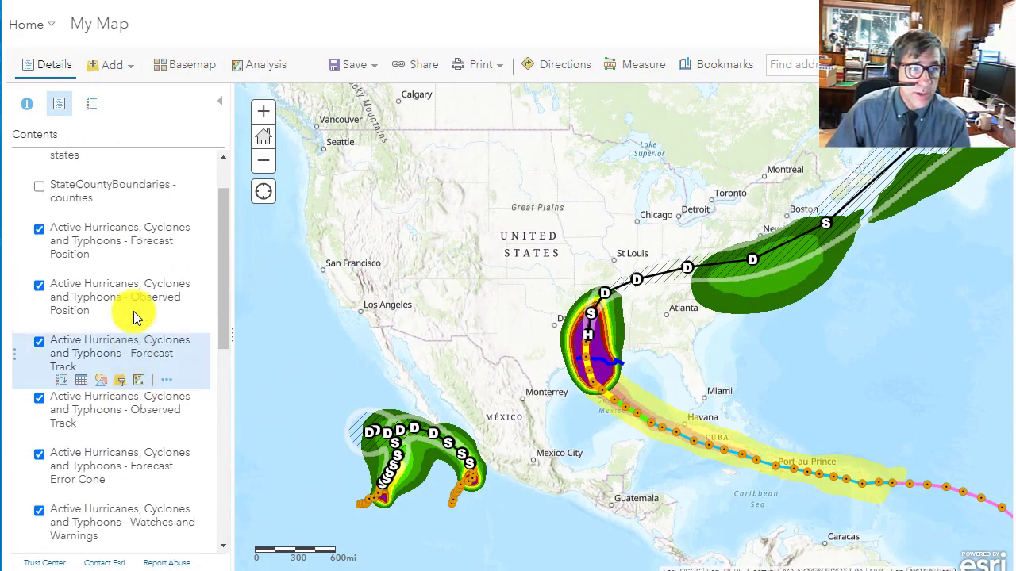
{"action": "scroll", "coordinate": [134, 317], "scroll_direction": "up", "scroll_amount": 2}
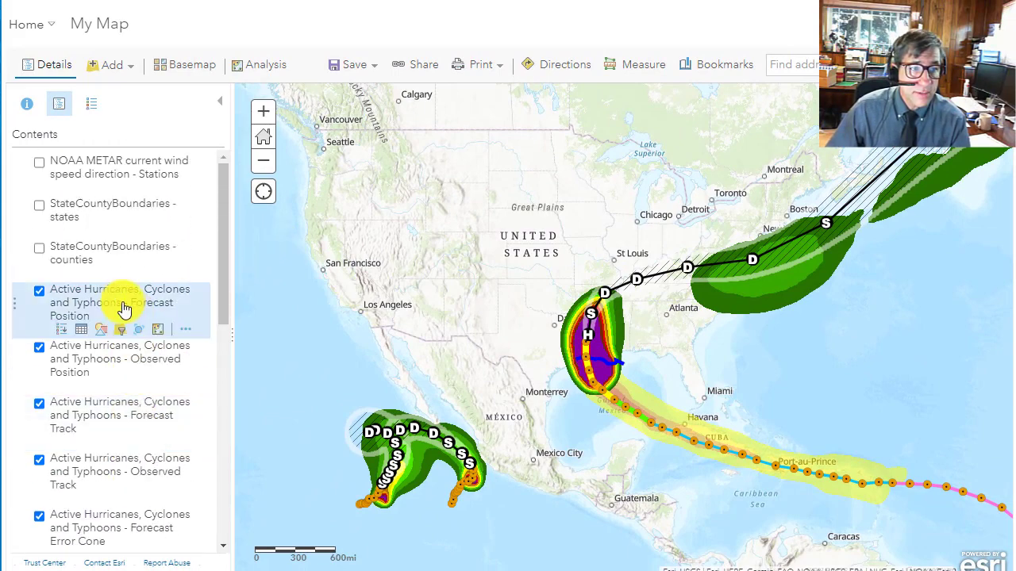
{"action": "left_click", "coordinate": [82, 330]}
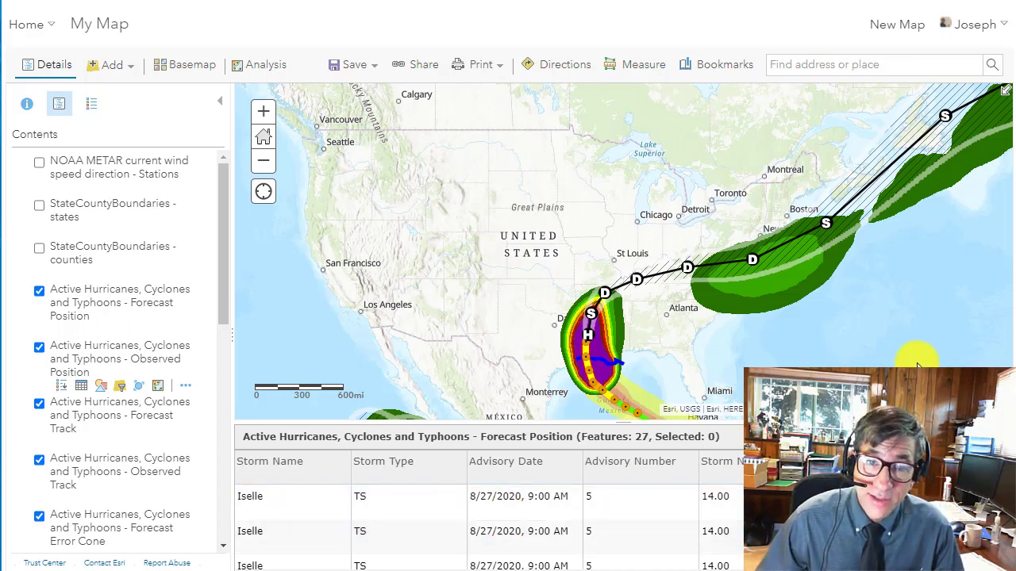
{"action": "left_click", "coordinate": [1002, 437]}
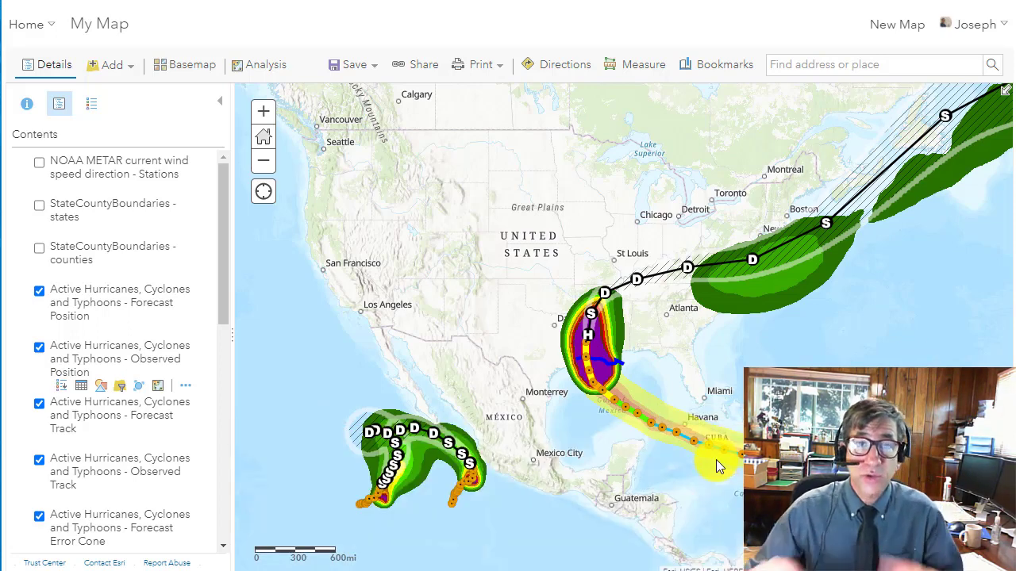